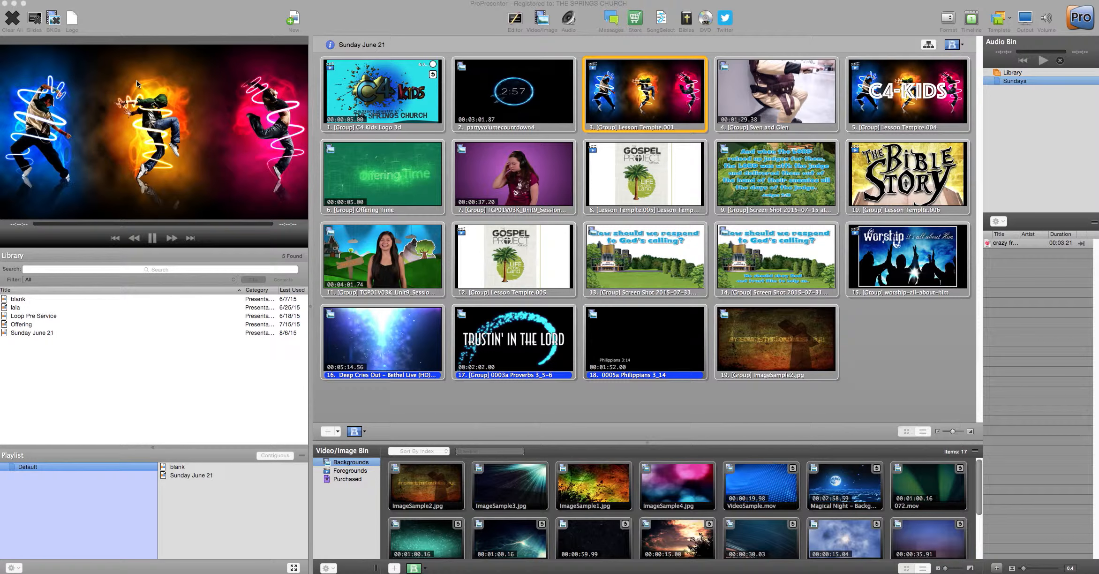
Clear everything from the live output and show the third slide, Lesson Templte.001.
{"action": "left_click", "coordinate": [12, 20]}
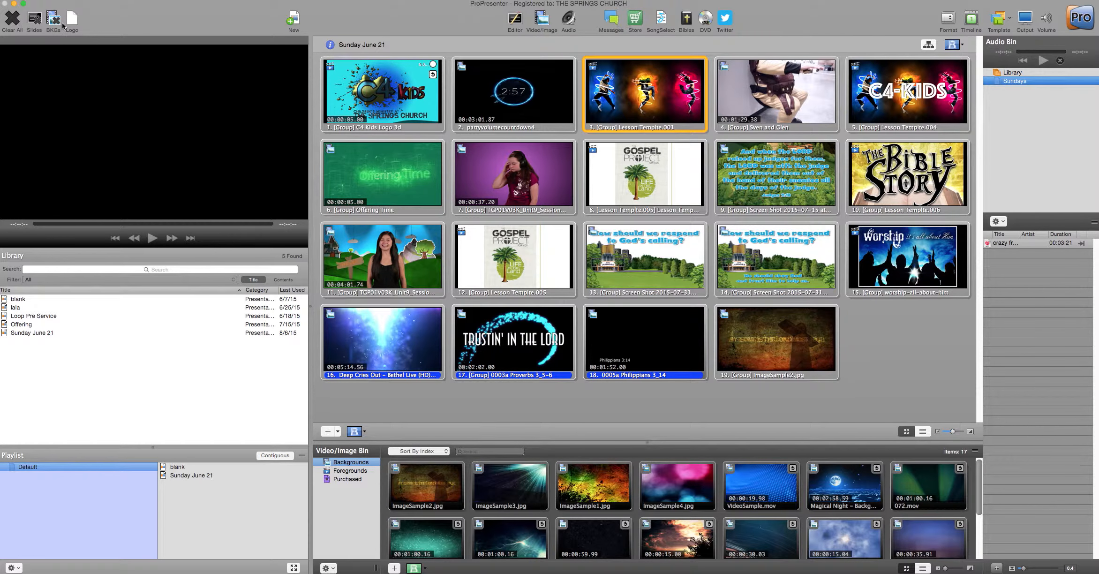
{"action": "left_click", "coordinate": [631, 104]}
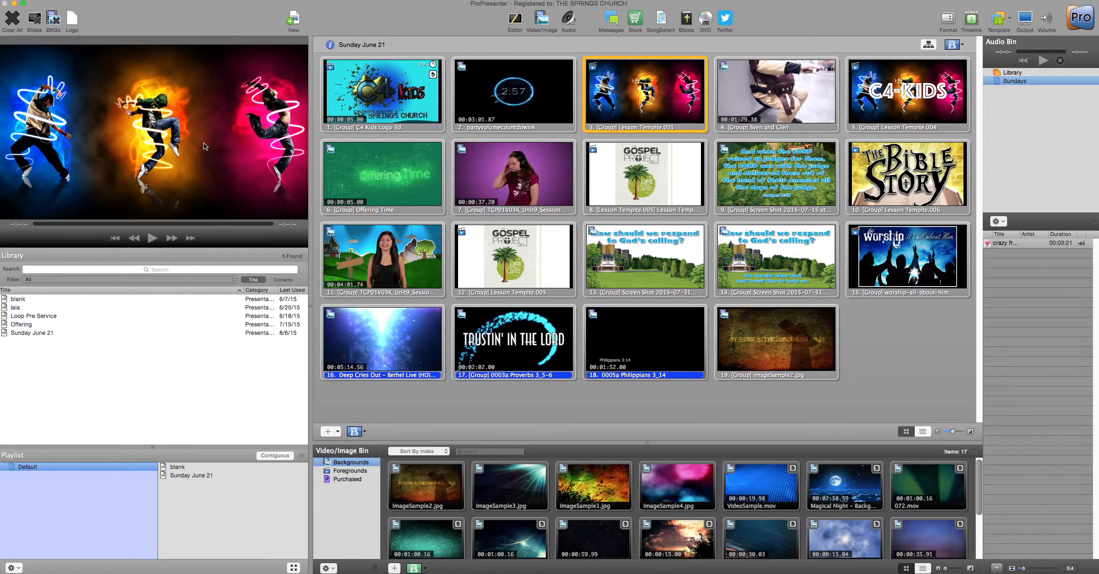
Play the Sven and Glen video slide, close the separate video player window, and pause the playback.
{"action": "left_click", "coordinate": [775, 115]}
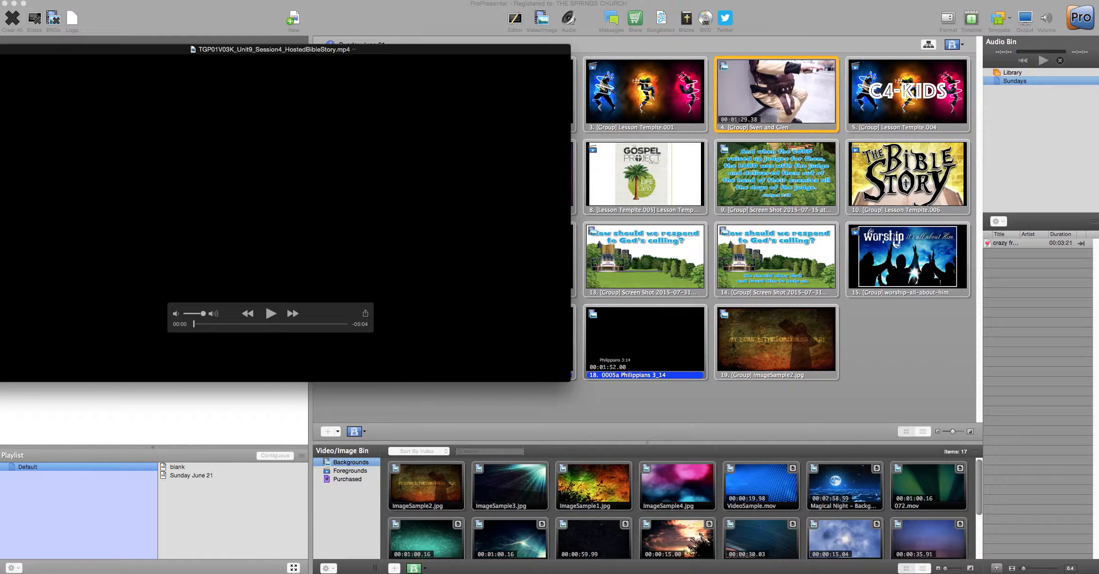
{"action": "left_click", "coordinate": [0, 50]}
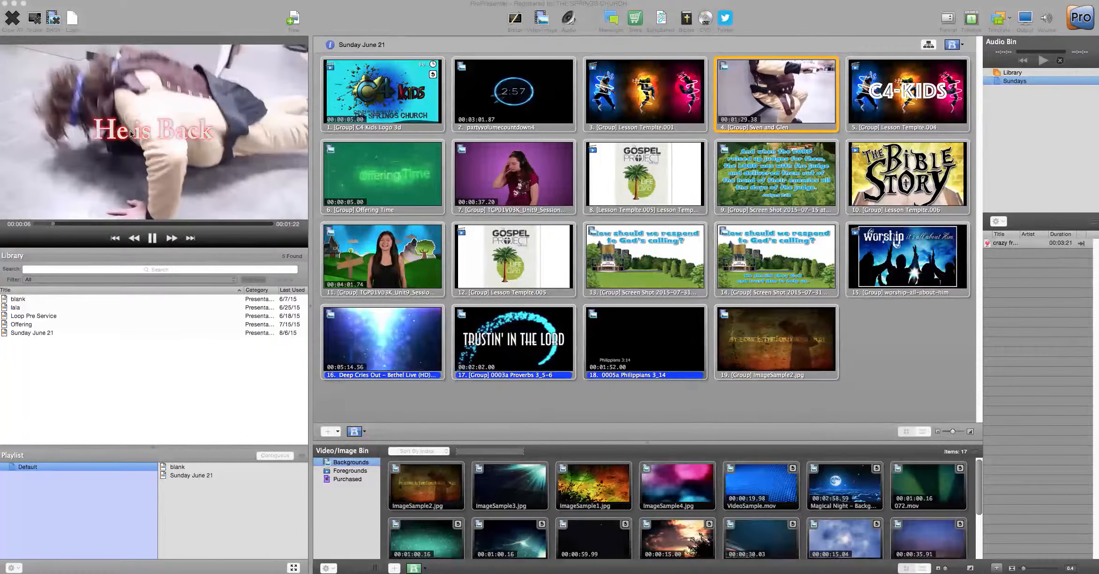
{"action": "left_click", "coordinate": [151, 243]}
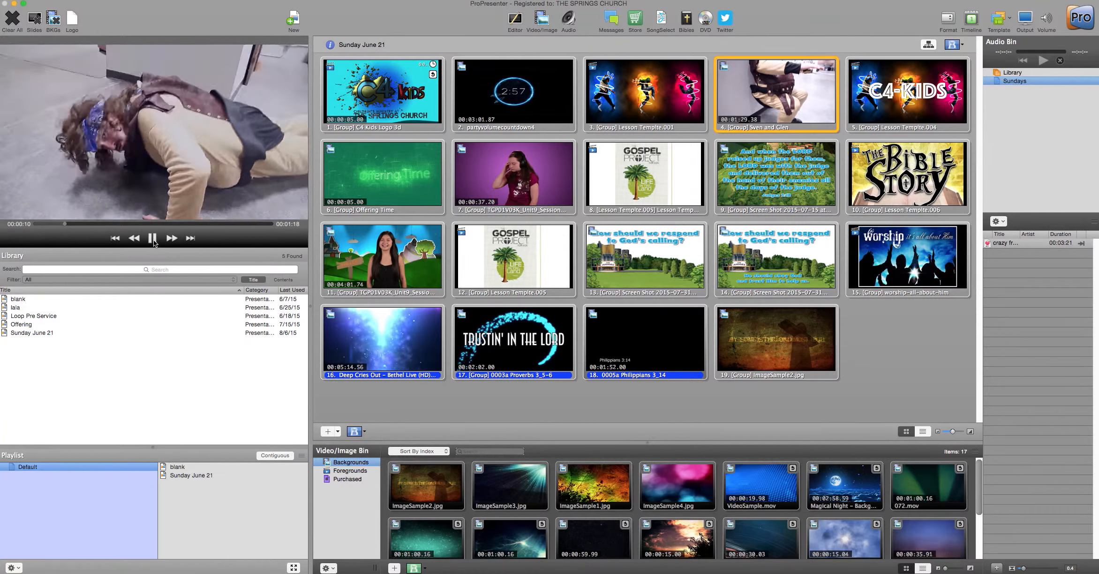
{"action": "left_click", "coordinate": [153, 240]}
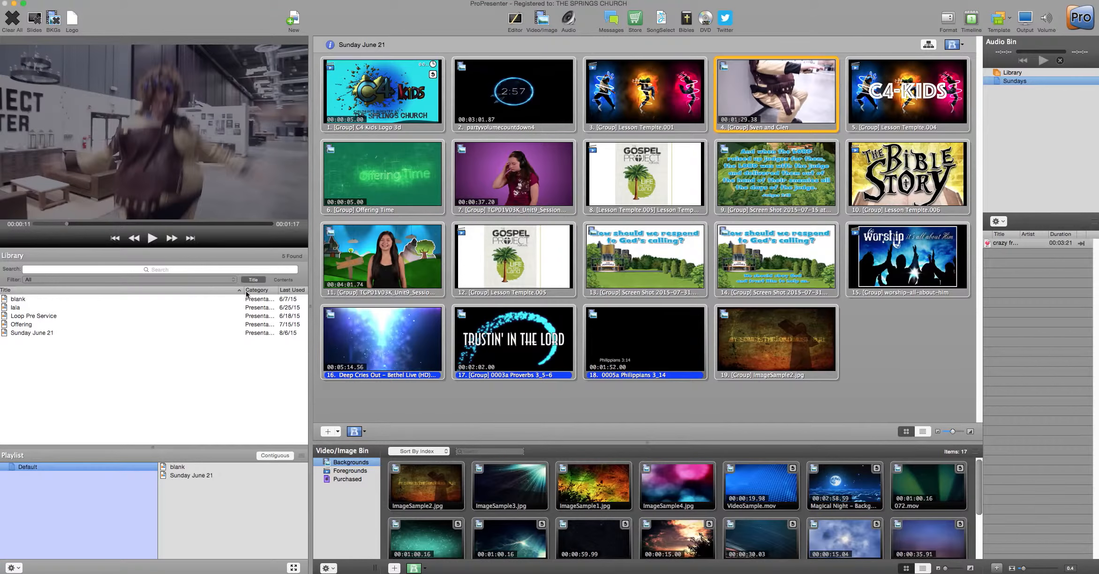
Show the Offering Time slide and try the ImageSample4.jpg, Clouds With Leaves and Magical Night backgrounds on the output in turn.
{"action": "left_click", "coordinate": [382, 174]}
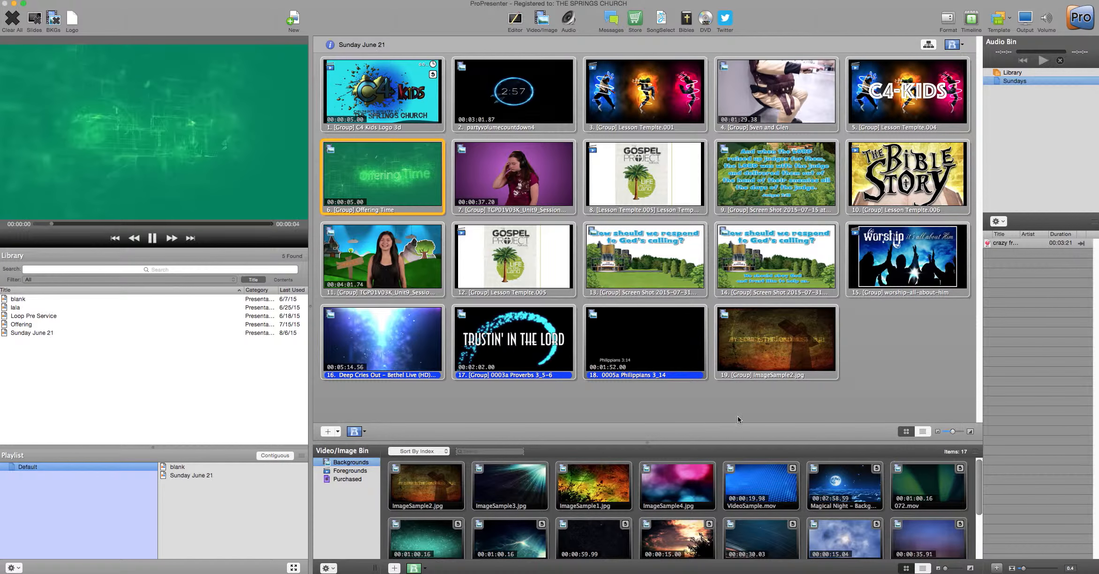
{"action": "left_click", "coordinate": [690, 491]}
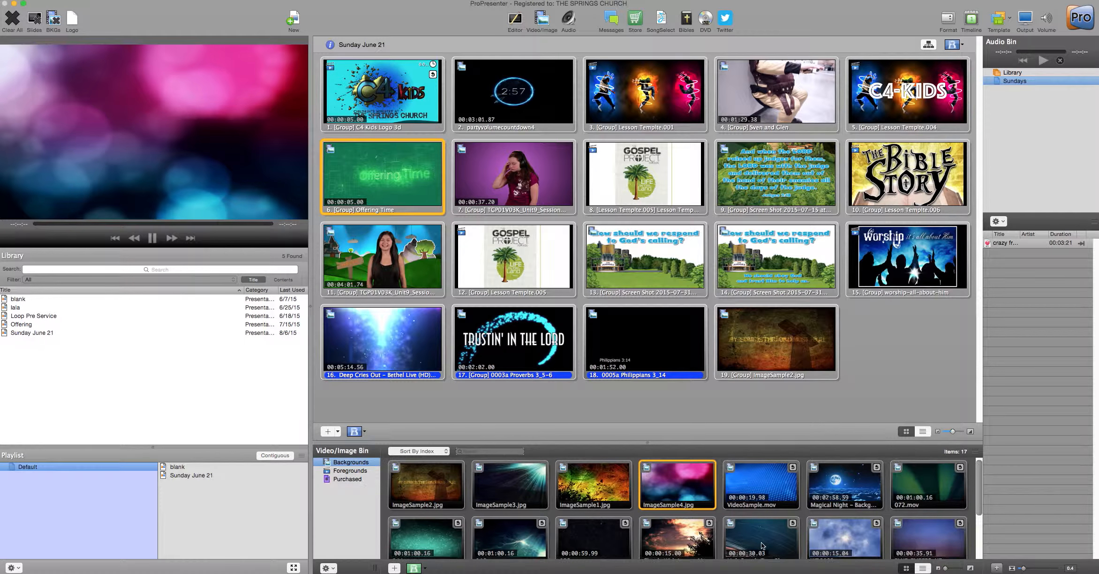
{"action": "scroll", "coordinate": [676, 545], "scroll_direction": "down", "scroll_amount": 1}
{"action": "left_click", "coordinate": [676, 545]}
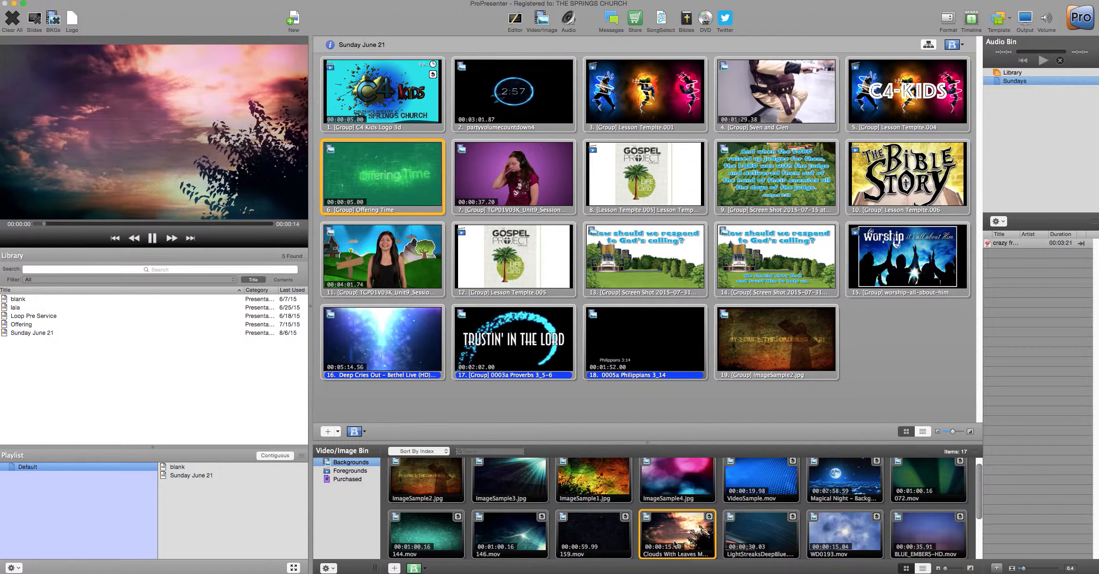
{"action": "left_click", "coordinate": [876, 478]}
{"action": "scroll", "coordinate": [875, 477], "scroll_direction": "up", "scroll_amount": 1}
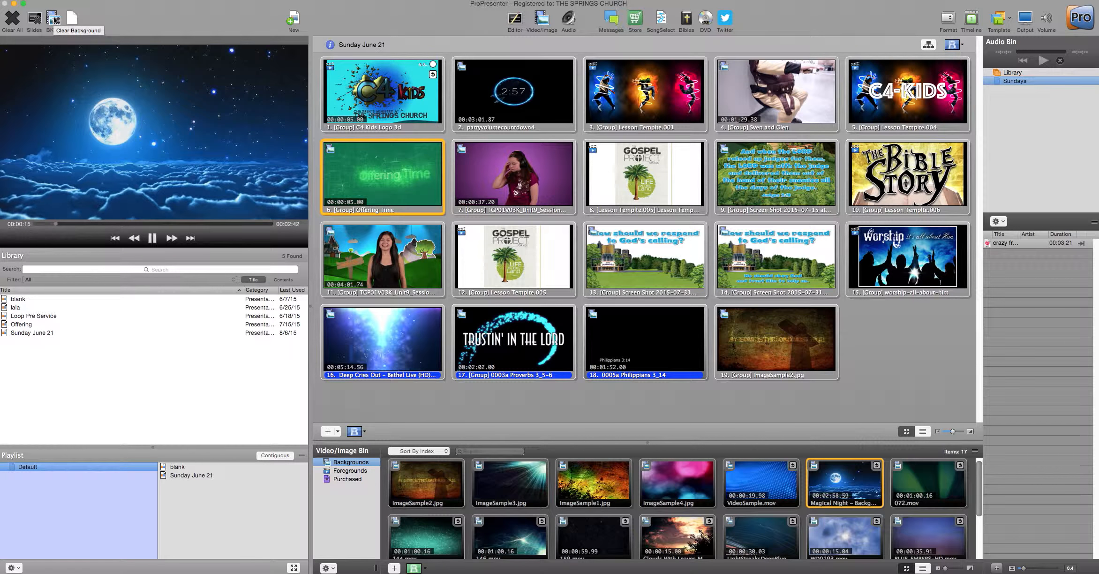
Show verse Joshua 23:2 (ESV) from the Bible module over the current background and return to the Sunday June 21 slides.
{"action": "left_click", "coordinate": [686, 19]}
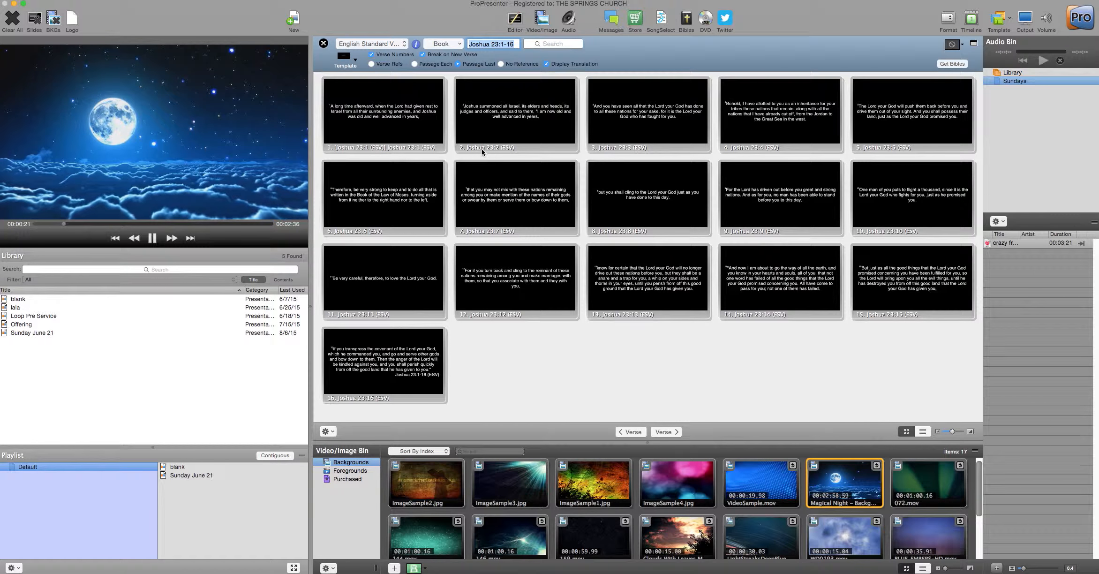
{"action": "left_click", "coordinate": [509, 130]}
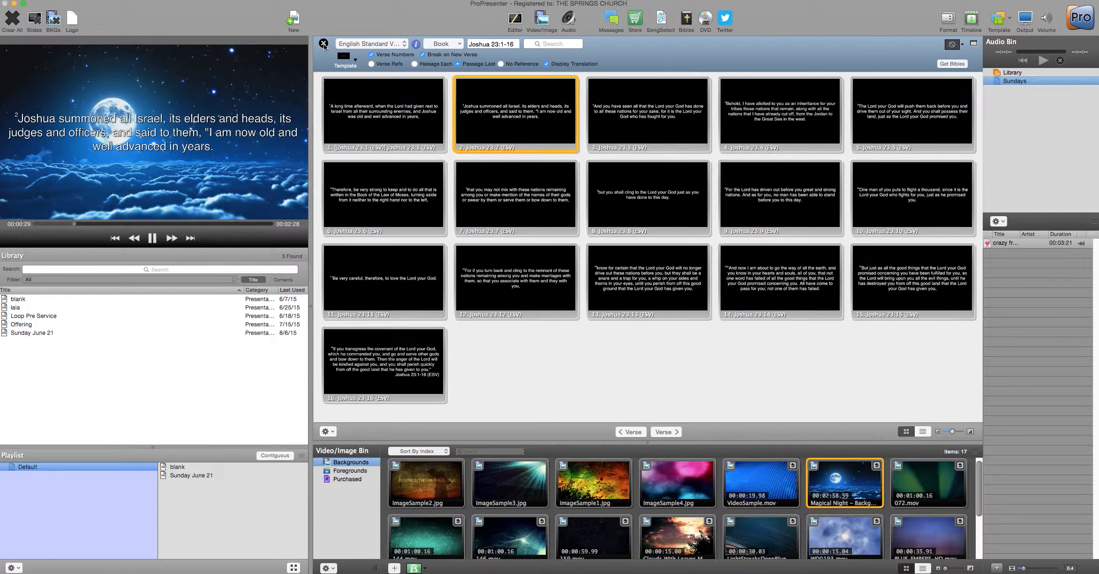
{"action": "left_click", "coordinate": [323, 44]}
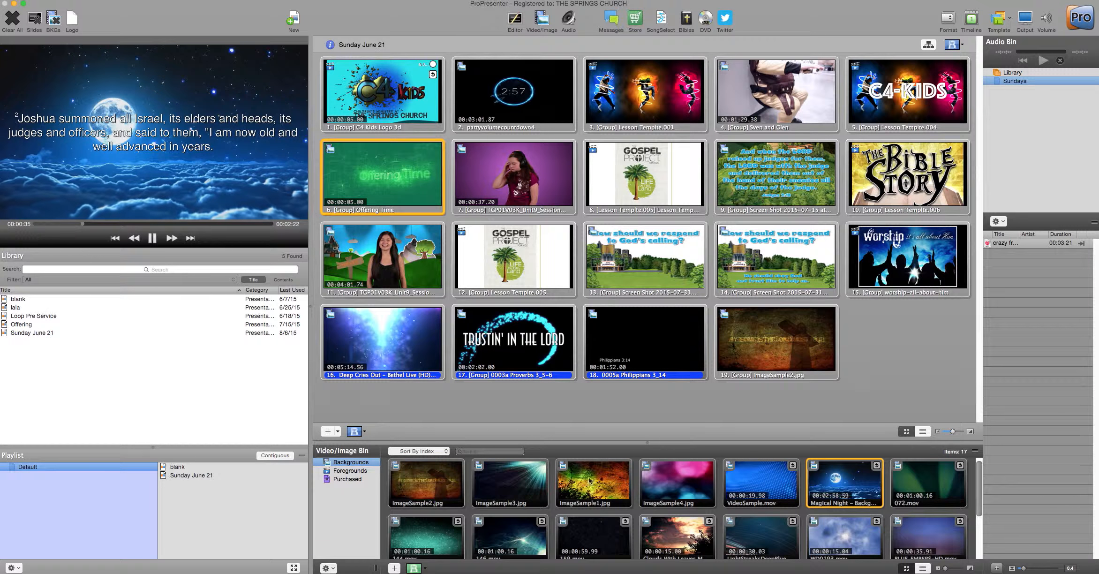
Change the background behind the displayed Bible verse to 144.mov.
{"action": "left_click", "coordinate": [419, 546]}
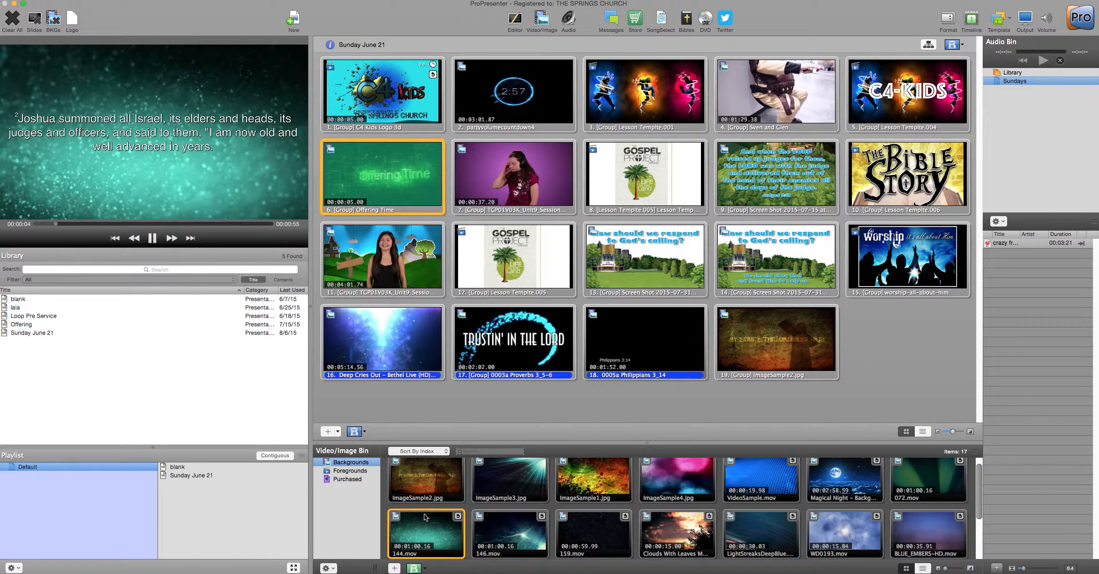
{"action": "scroll", "coordinate": [425, 516], "scroll_direction": "down", "scroll_amount": 1}
{"action": "scroll", "coordinate": [426, 497], "scroll_direction": "up", "scroll_amount": 1}
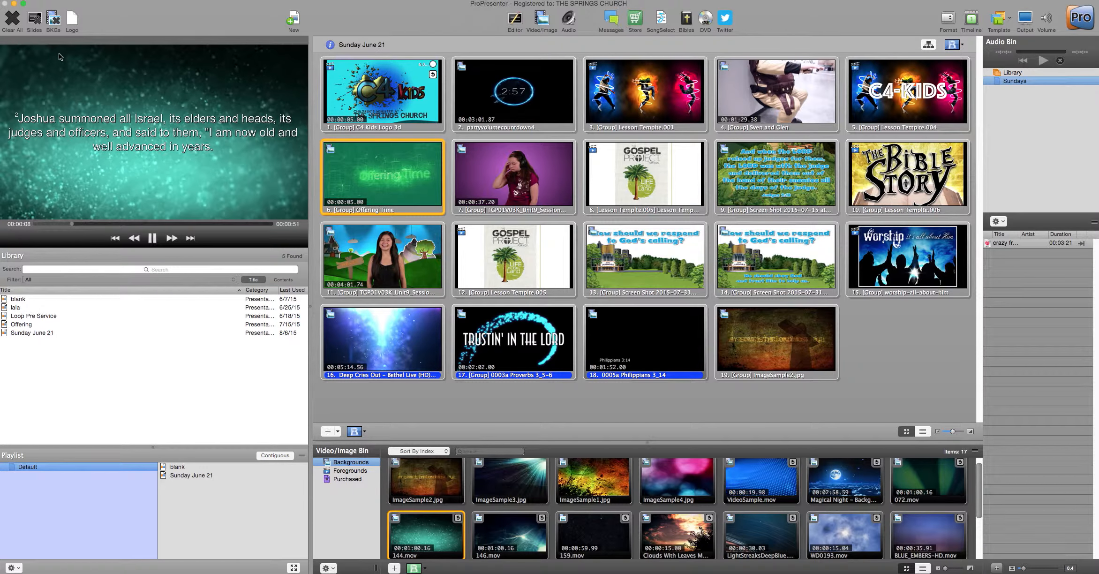
Clear the background from the output, followed by the slide text.
{"action": "left_click", "coordinate": [57, 24]}
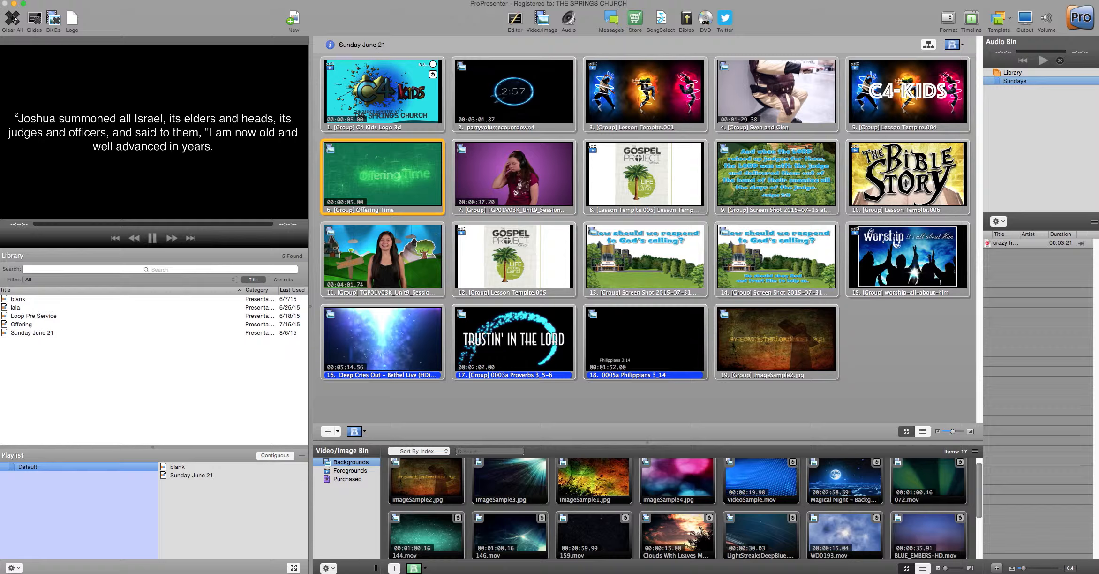
{"action": "left_click", "coordinate": [32, 20]}
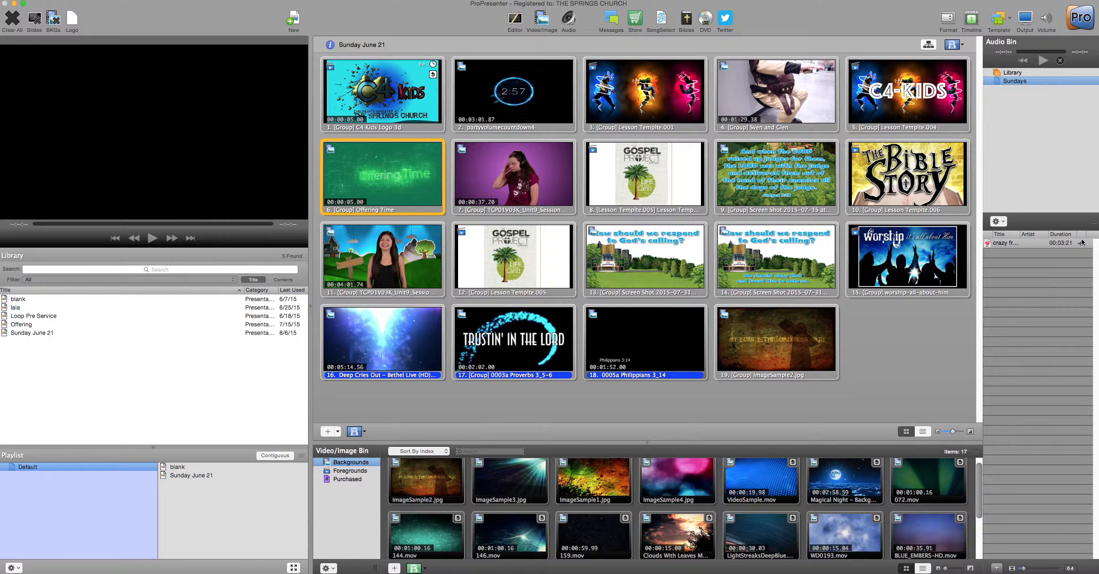
Play the audio track in the Sundays audio playlist and pause it.
{"action": "left_click", "coordinate": [1004, 244]}
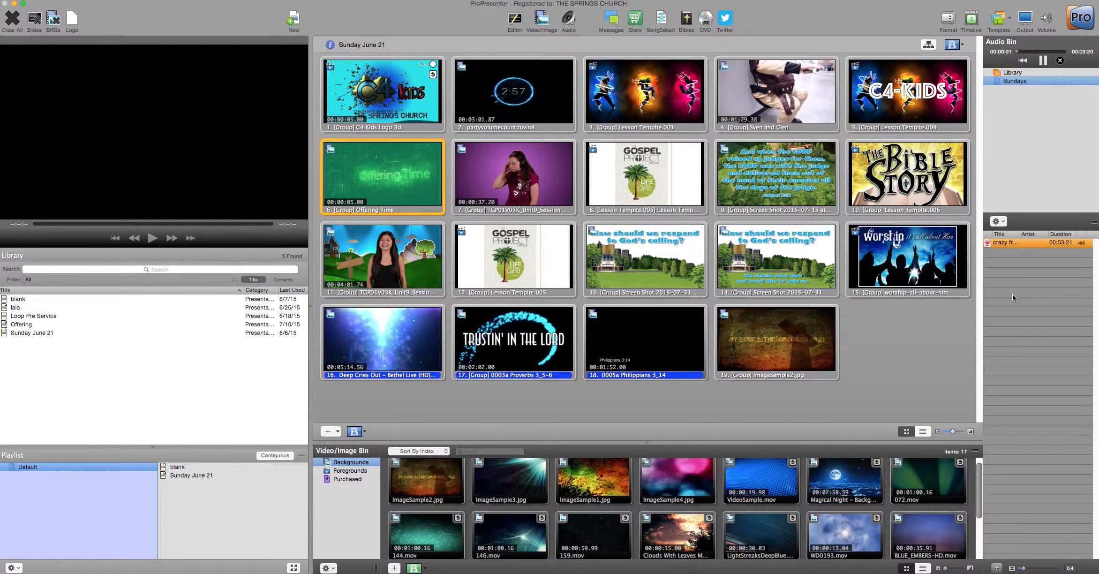
{"action": "left_click", "coordinate": [1044, 61]}
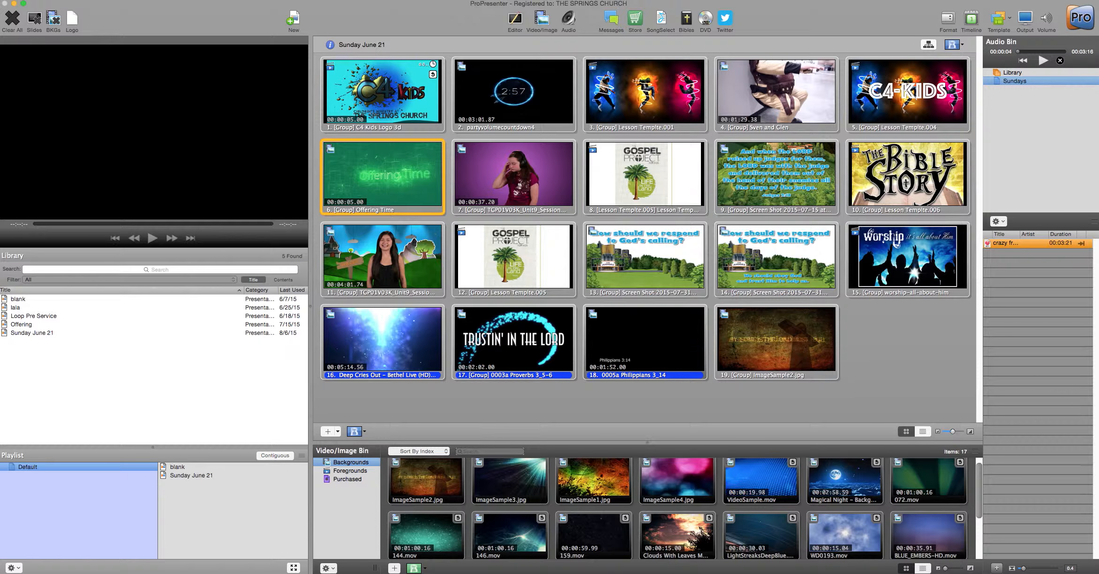
Switch to Finder, browse the Music folder inside the Desktop's Children's Ministry folder, and close the window.
{"action": "key", "text": "super+Tab"}
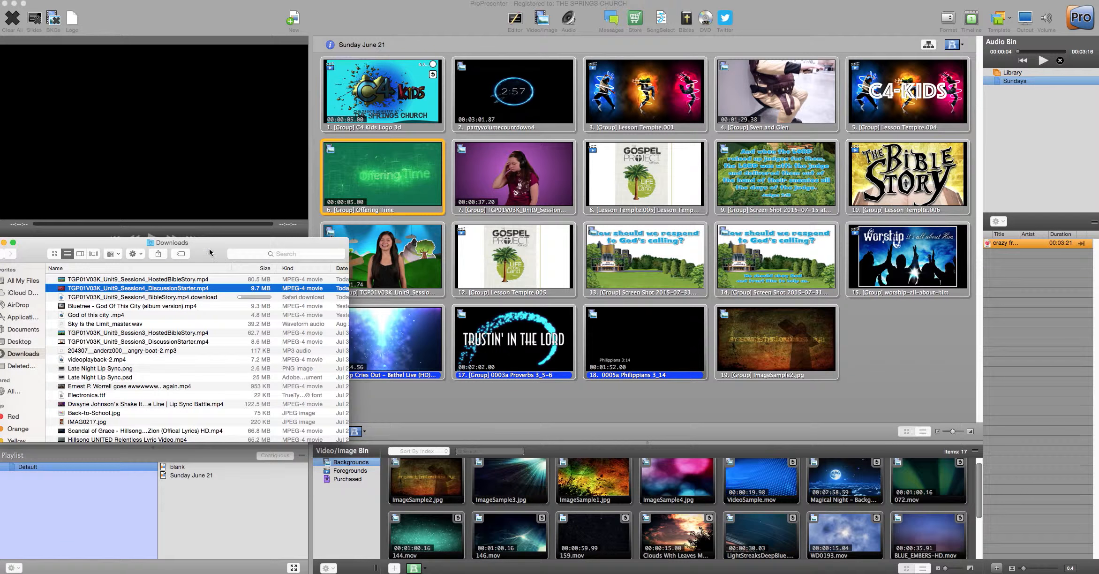
{"action": "left_click_drag", "start_coordinate": [209, 252], "coordinate": [263, 231]}
{"action": "left_click", "coordinate": [73, 320]}
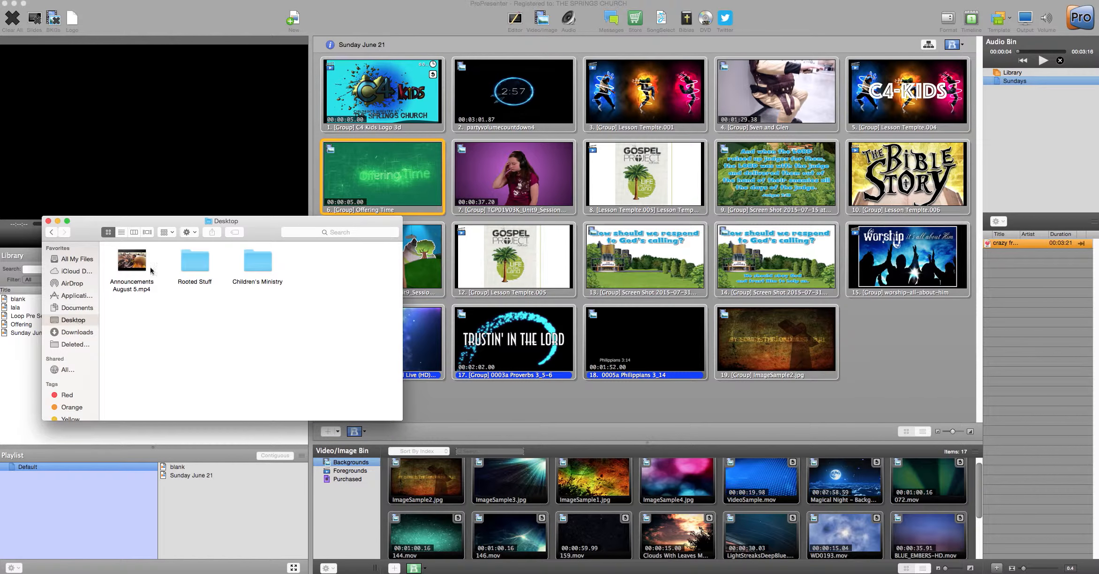
{"action": "double_click", "coordinate": [249, 263]}
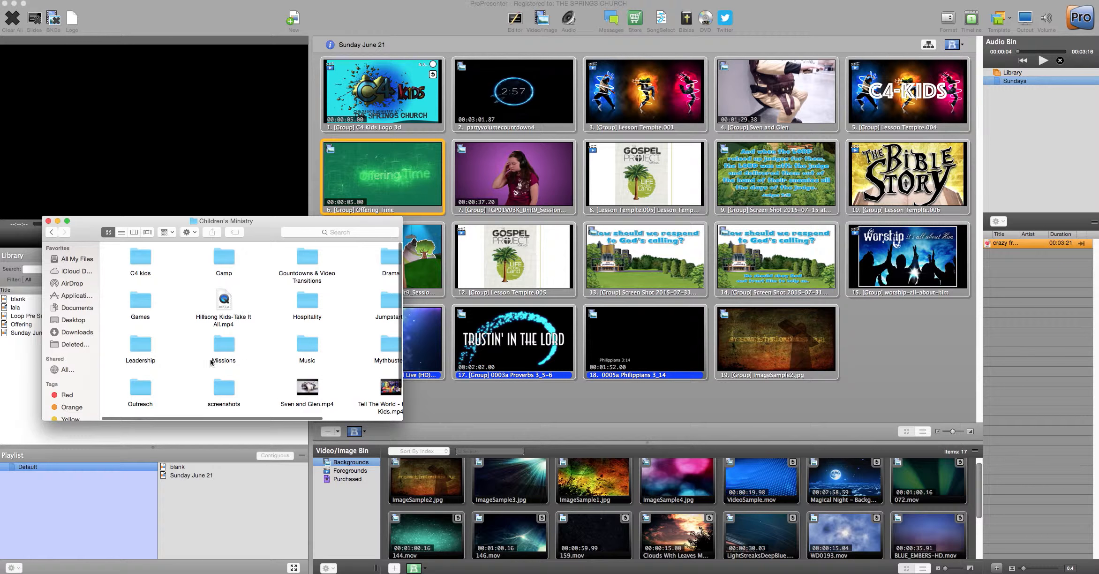
{"action": "double_click", "coordinate": [307, 346]}
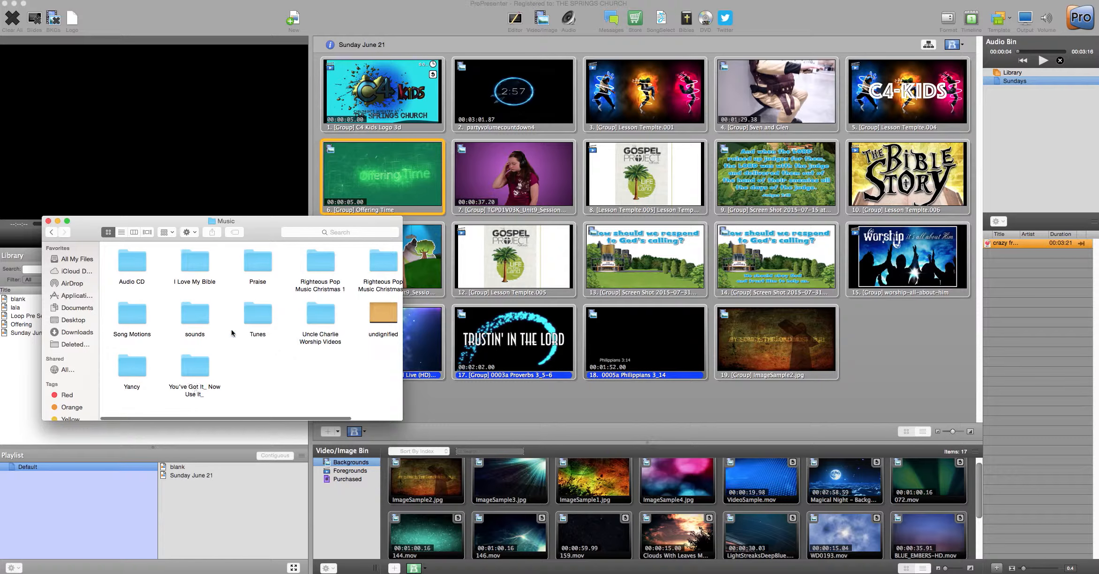
{"action": "scroll", "coordinate": [296, 318], "scroll_direction": "right", "scroll_amount": 3}
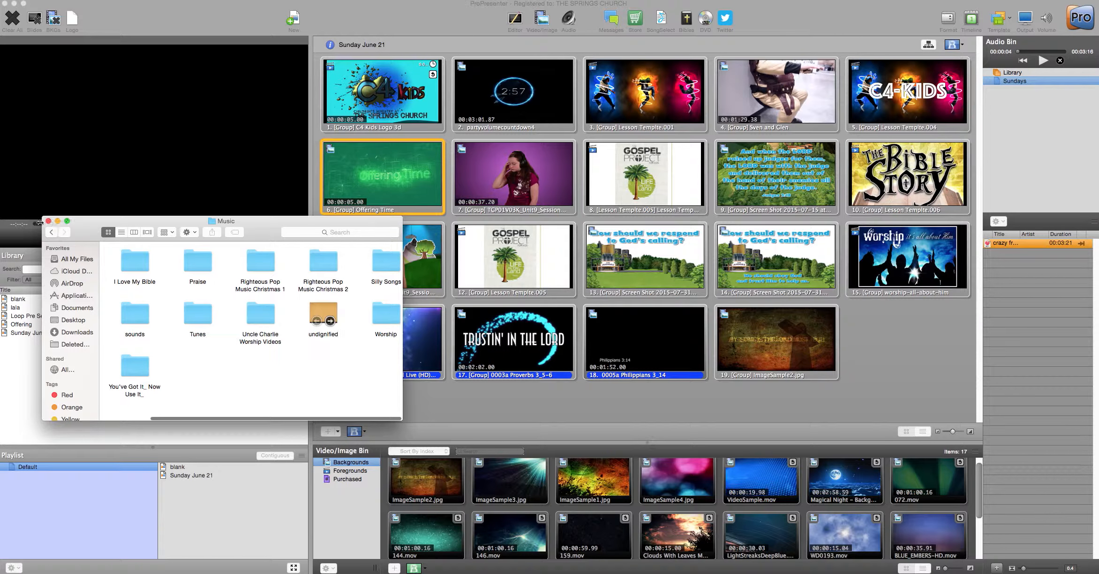
{"action": "left_click", "coordinate": [48, 221]}
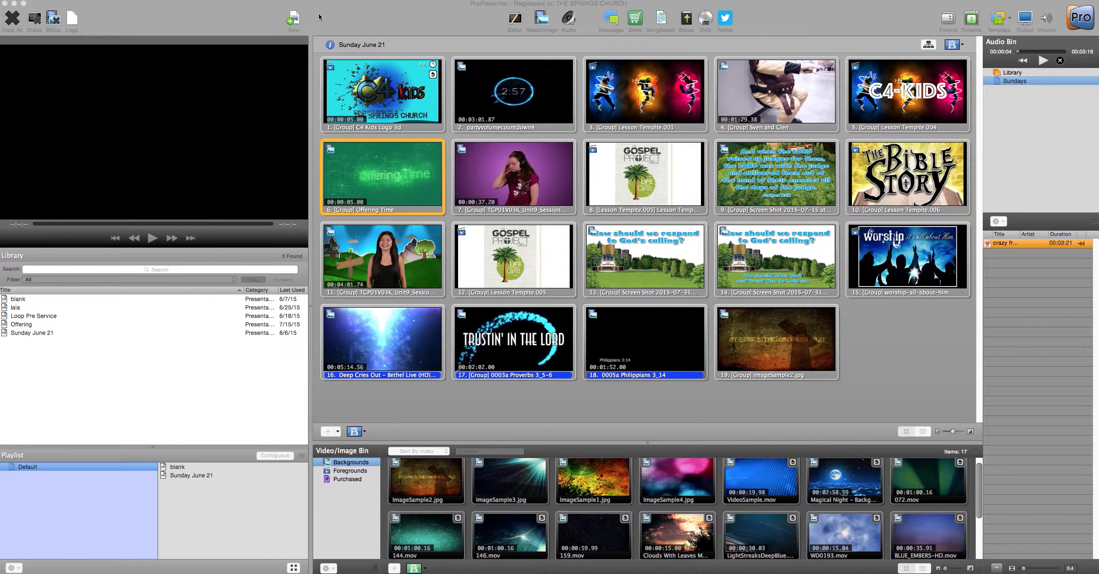
Show the "How should we respond to God's calling?" question slide, its answer slide, and the question slide again.
{"action": "left_click", "coordinate": [296, 19]}
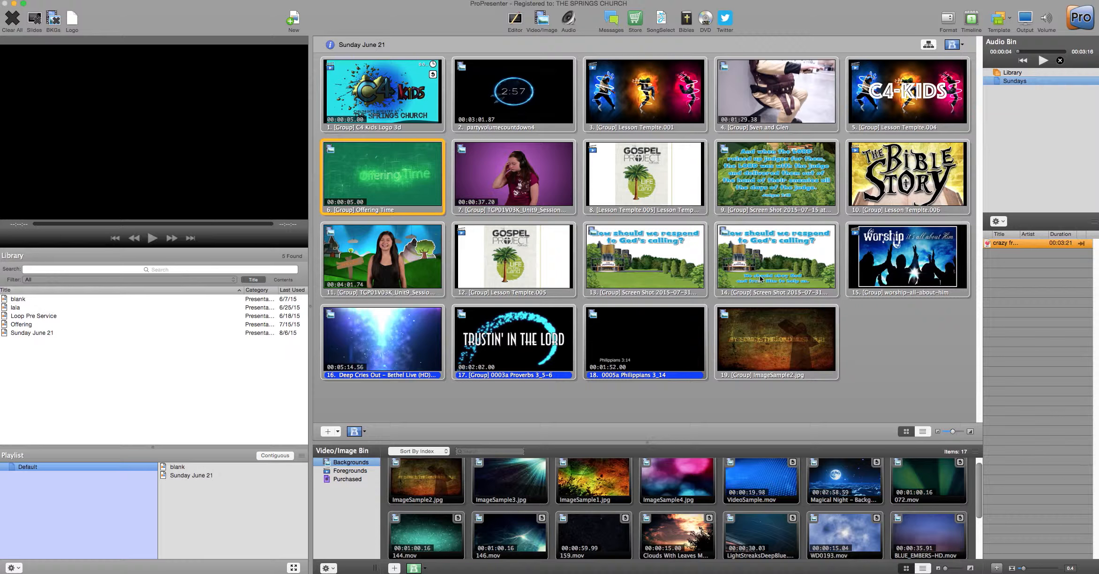
{"action": "left_click", "coordinate": [655, 263]}
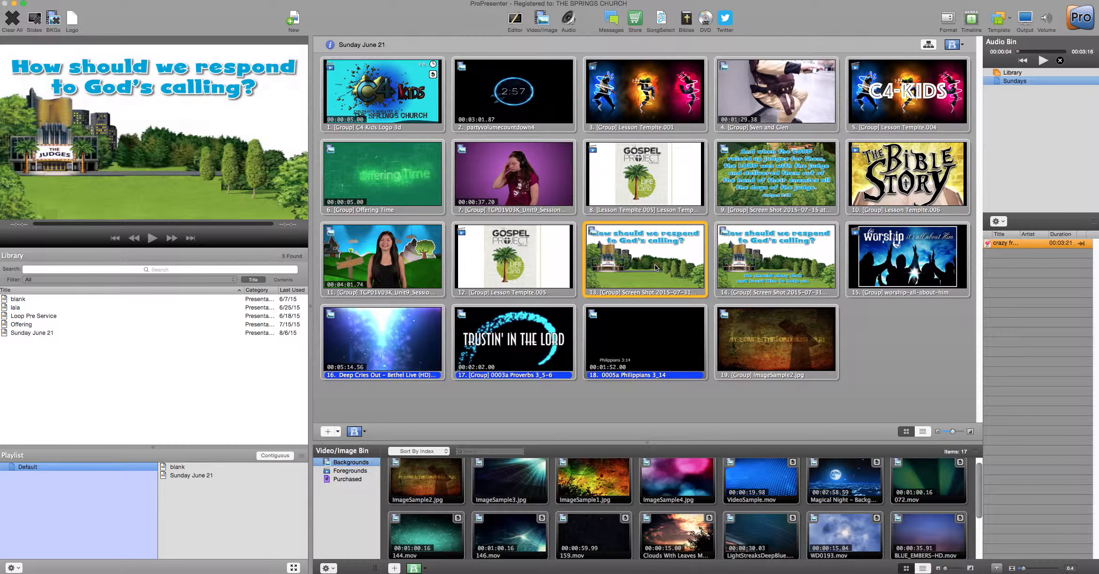
{"action": "left_click", "coordinate": [730, 269]}
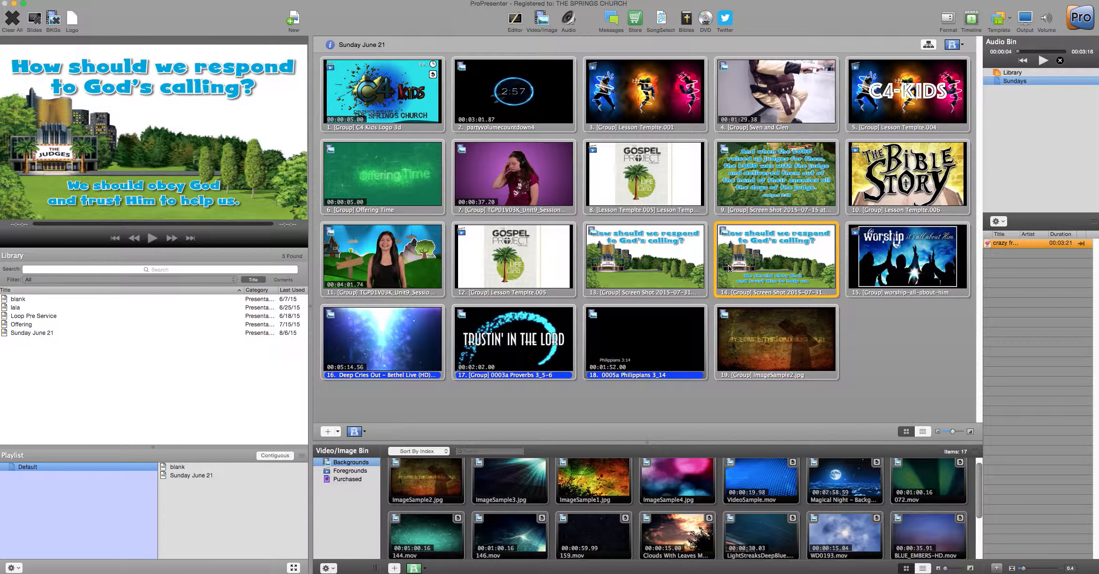
{"action": "left_click", "coordinate": [631, 269]}
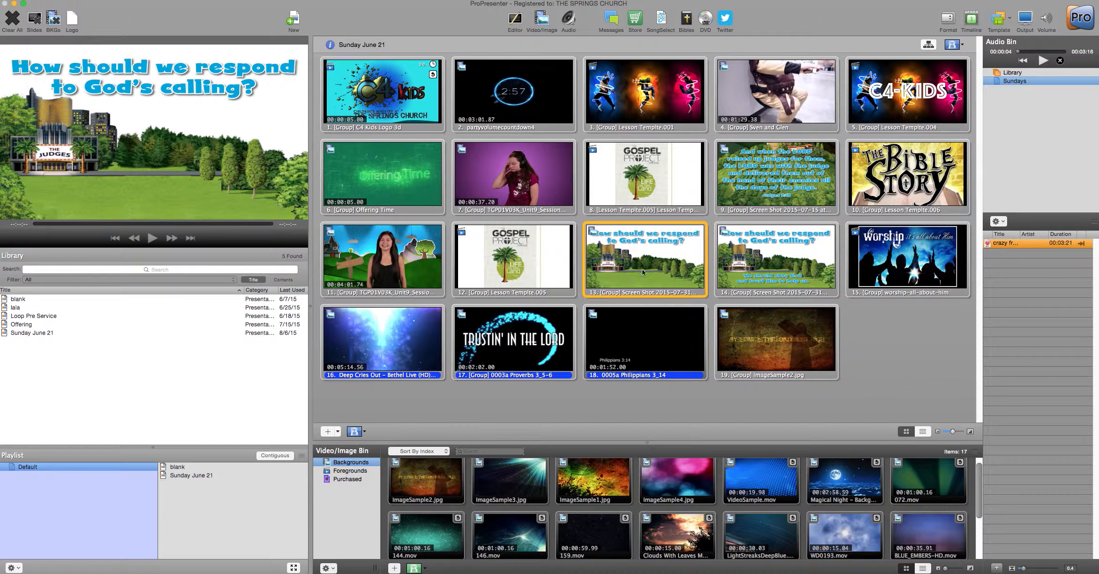
View the "How should we respond to God's calling?" question slide in the slide editor and close the editor.
{"action": "left_click", "coordinate": [513, 19]}
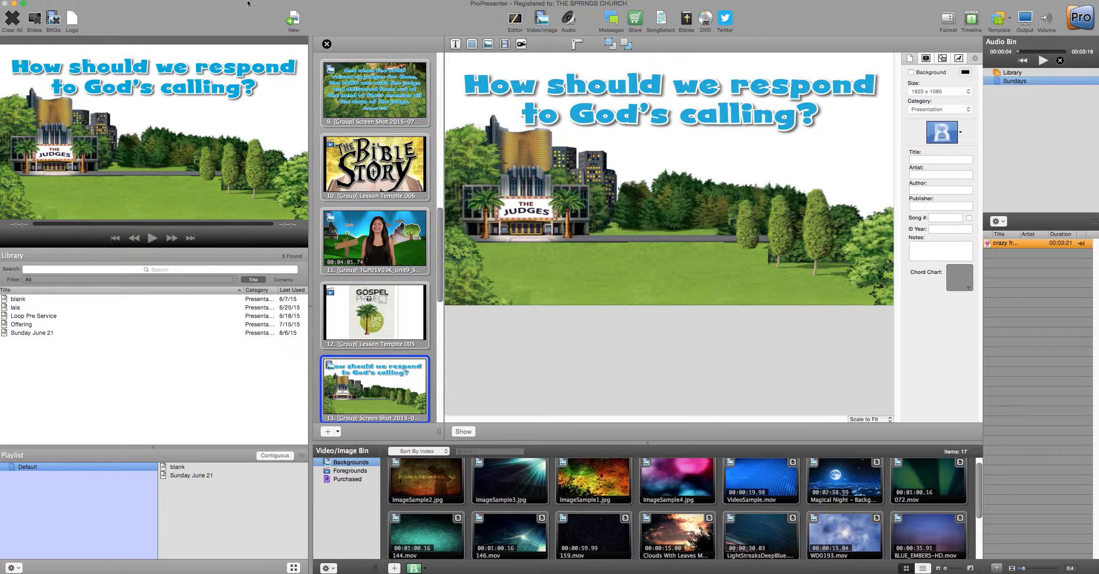
{"action": "left_click", "coordinate": [326, 44]}
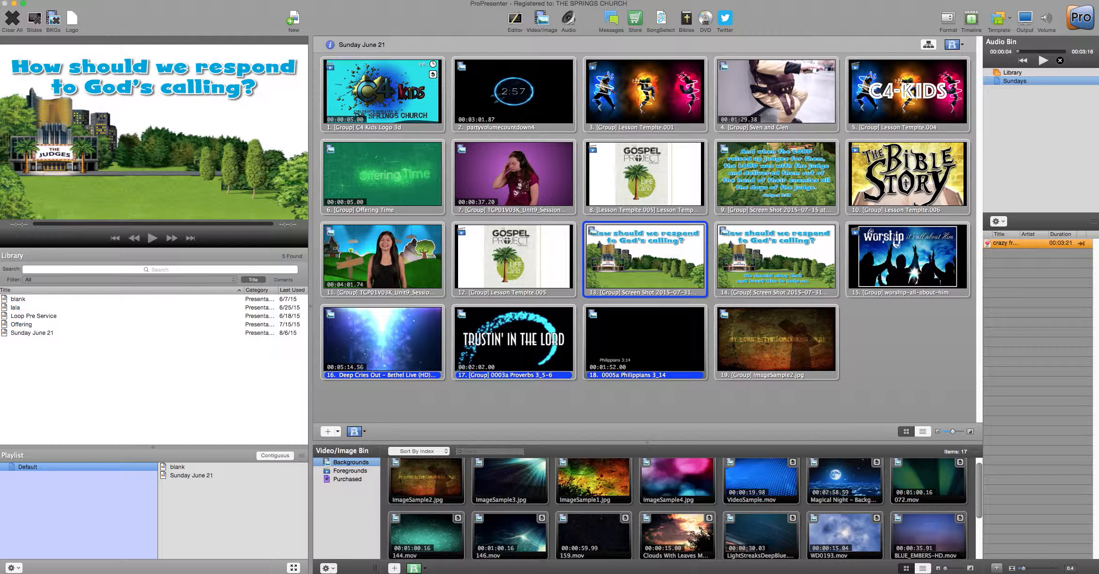
Switch to Finder and place TGP01V03K_Unit9_Session4_DiscussionStarter.mp4 from the Downloads folder on slide 7 of the Sunday June 21 presentation.
{"action": "left_click", "coordinate": [154, 572]}
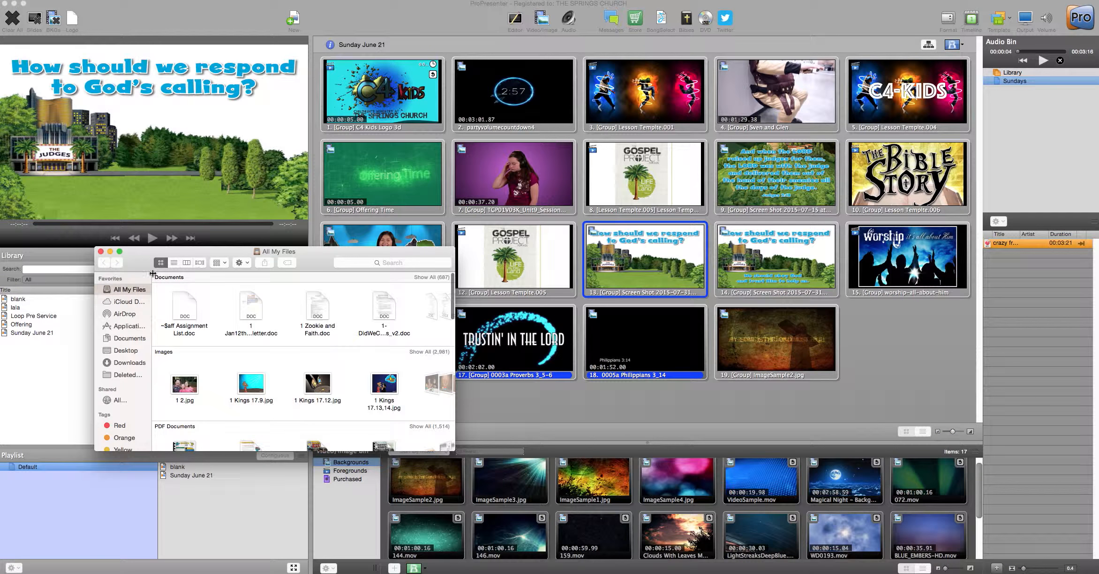
{"action": "left_click_drag", "start_coordinate": [145, 262], "coordinate": [349, 273]}
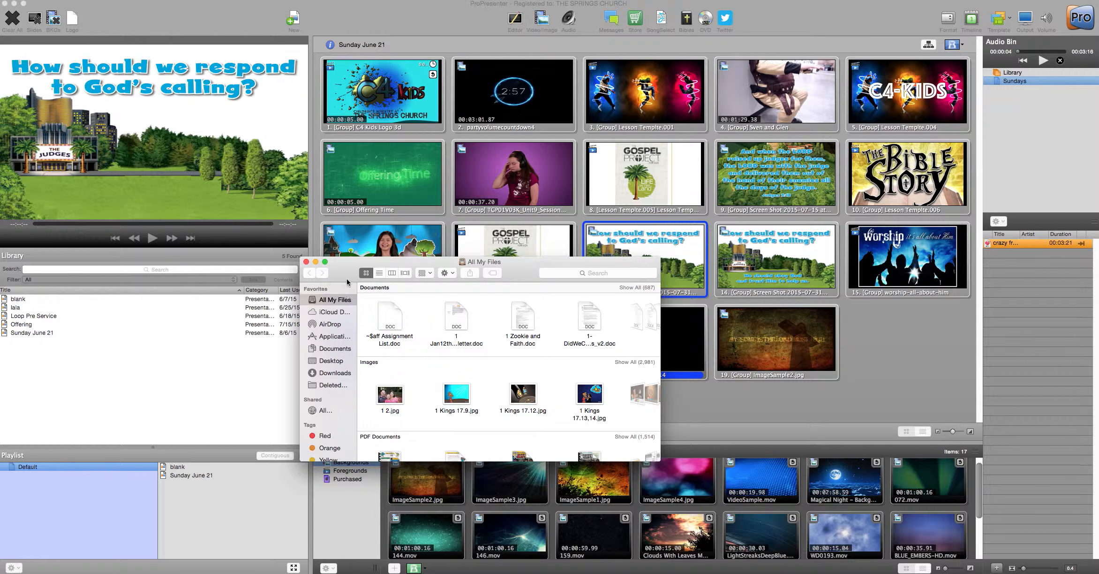
{"action": "left_click_drag", "start_coordinate": [344, 281], "coordinate": [95, 244]}
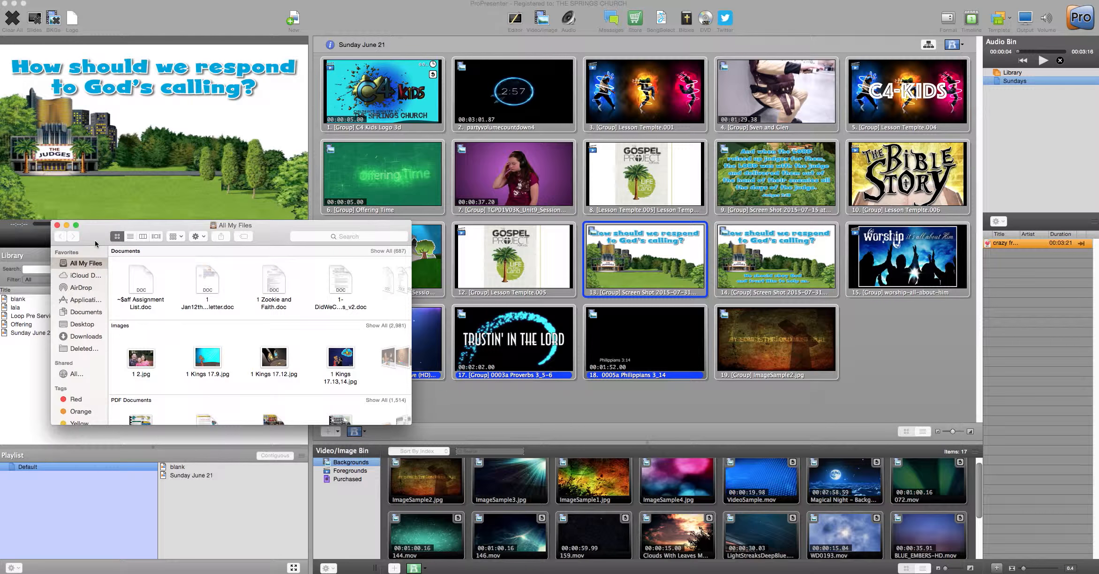
{"action": "left_click", "coordinate": [81, 337]}
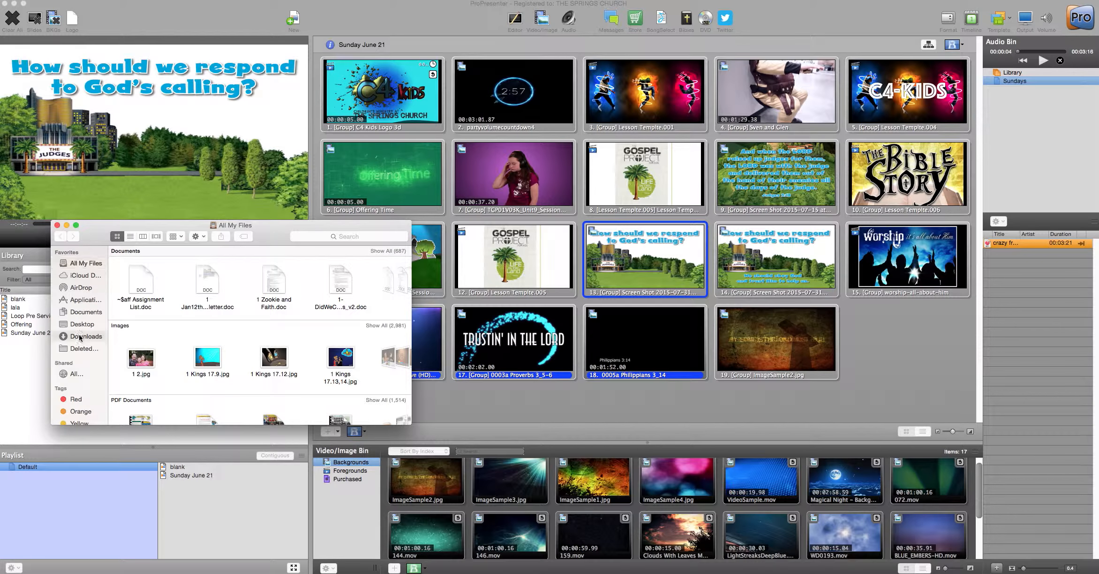
{"action": "left_click_drag", "start_coordinate": [179, 230], "coordinate": [154, 259]}
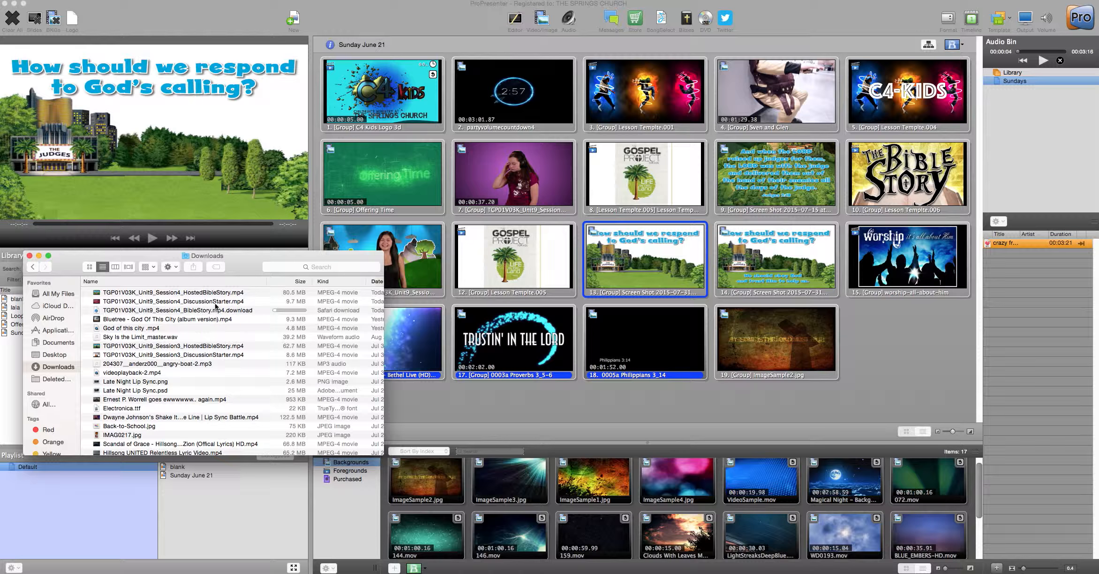
{"action": "left_click", "coordinate": [177, 303]}
{"action": "left_click_drag", "start_coordinate": [131, 303], "coordinate": [500, 183]}
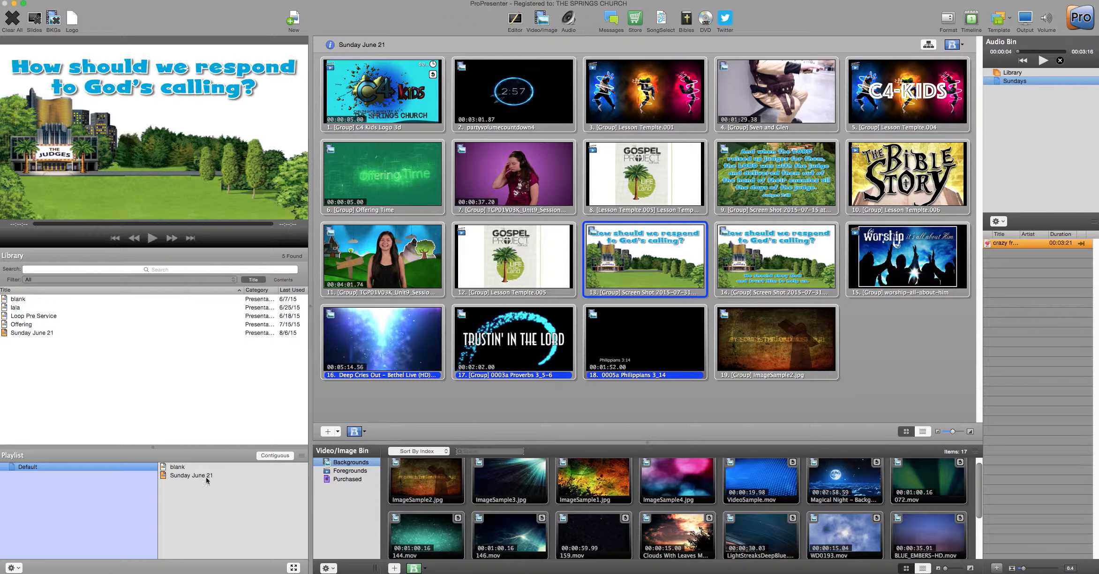
Replace the video on slide 11 with TGP01V03K_Unit9_Session4_HostedBibleStory.mp4 from Finder's Downloads folder.
{"action": "key", "text": "super+Tab"}
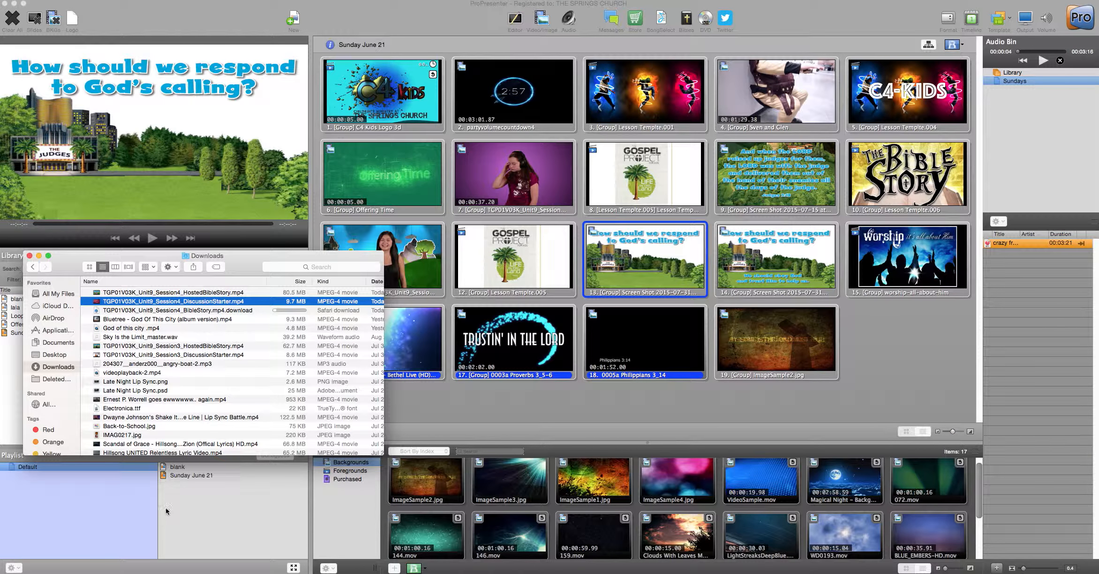
{"action": "left_click", "coordinate": [121, 293]}
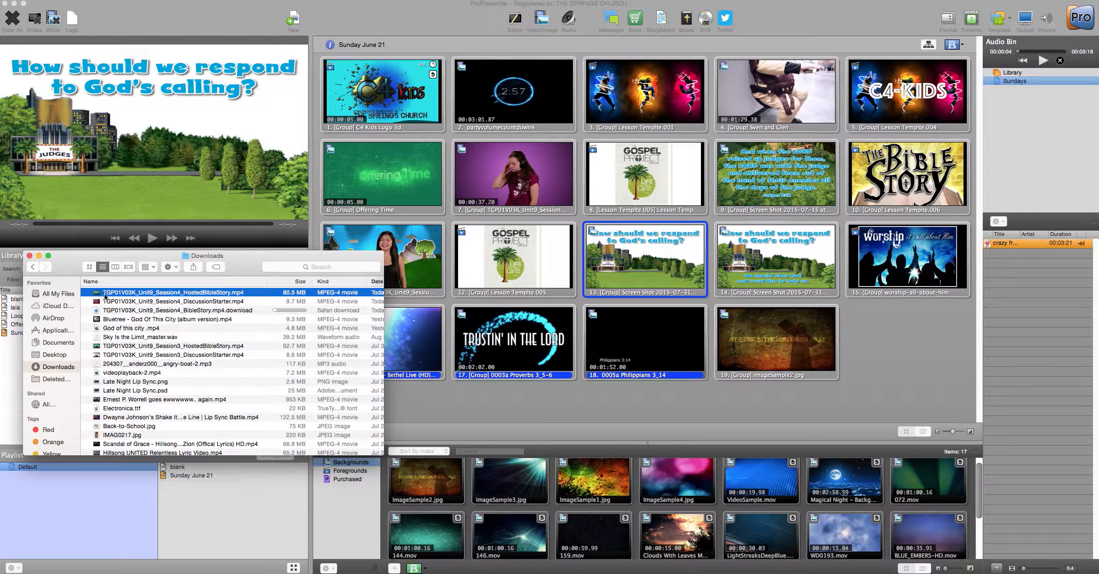
{"action": "left_click_drag", "start_coordinate": [111, 295], "coordinate": [403, 252]}
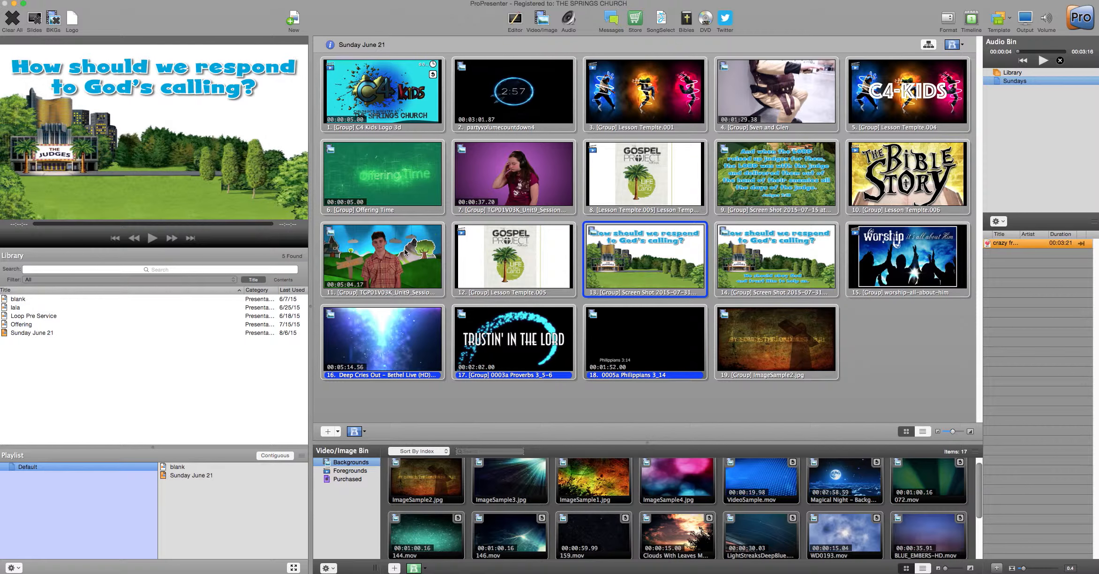
Add Bluetree - God Of This City (album version).mp4 from Downloads as a new slide after slide 19, then play and pause it.
{"action": "left_click", "coordinate": [249, 573]}
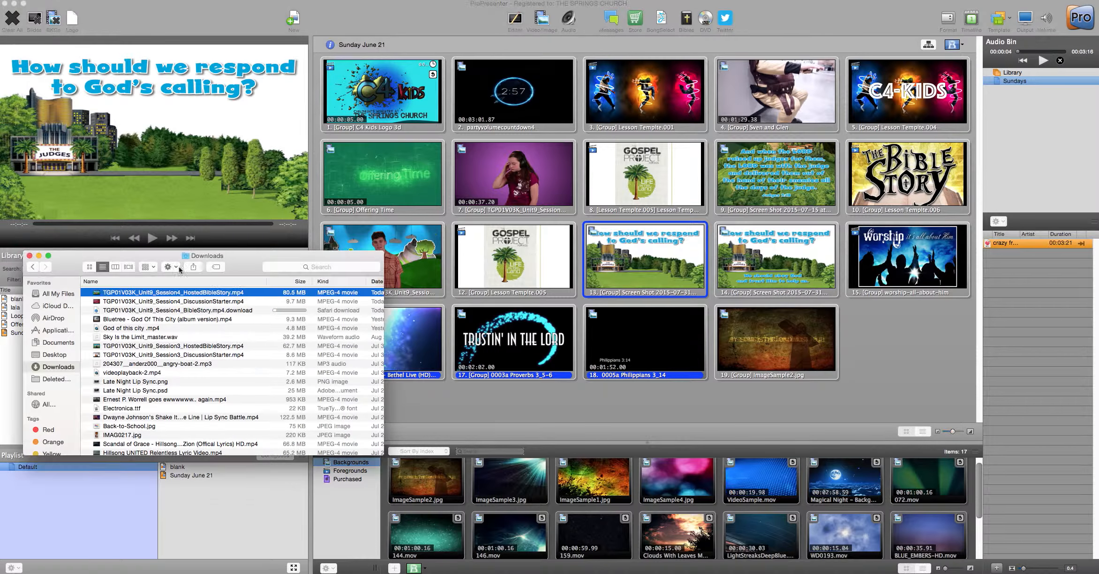
{"action": "left_click", "coordinate": [136, 320]}
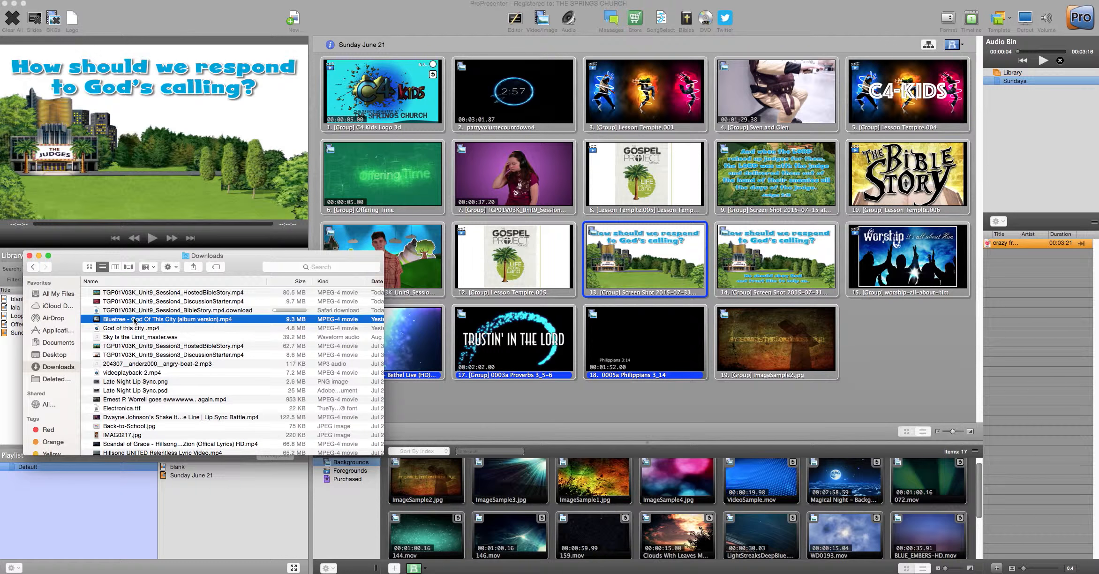
{"action": "left_click_drag", "start_coordinate": [135, 320], "coordinate": [858, 348]}
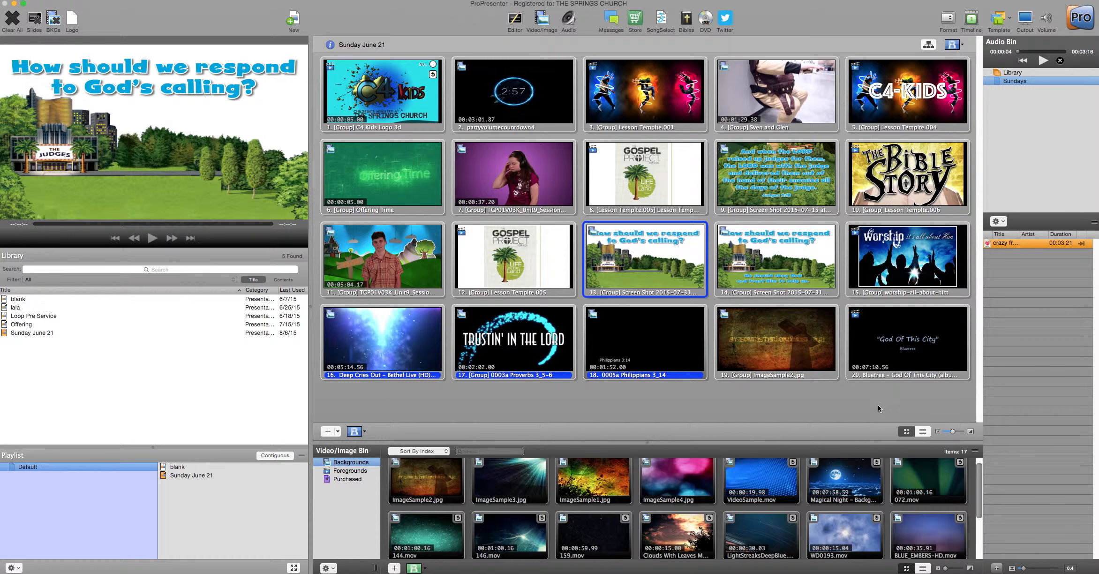
{"action": "left_click", "coordinate": [896, 336]}
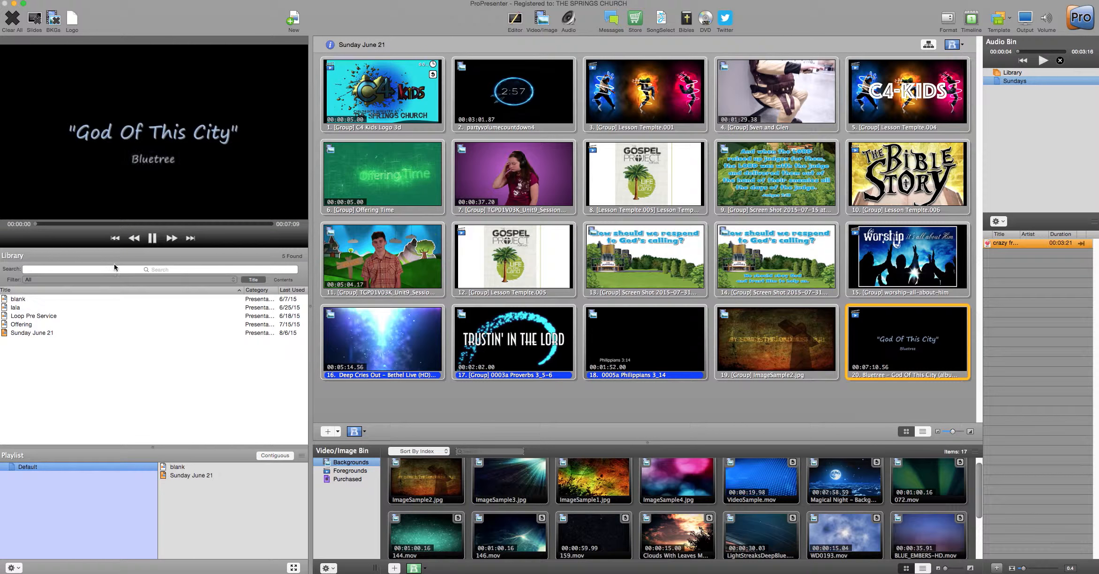
{"action": "left_click", "coordinate": [152, 238]}
Switch to Finder and open the Rooted's Finished Songs folder inside the Desktop's Rooted Stuff folder.
{"action": "left_click", "coordinate": [117, 573]}
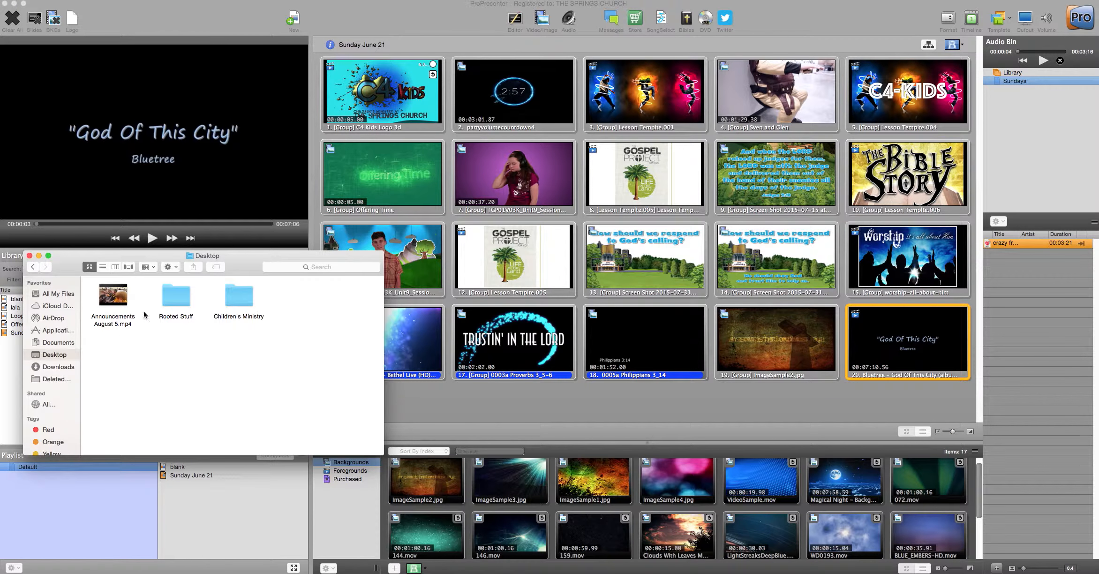
{"action": "double_click", "coordinate": [171, 293]}
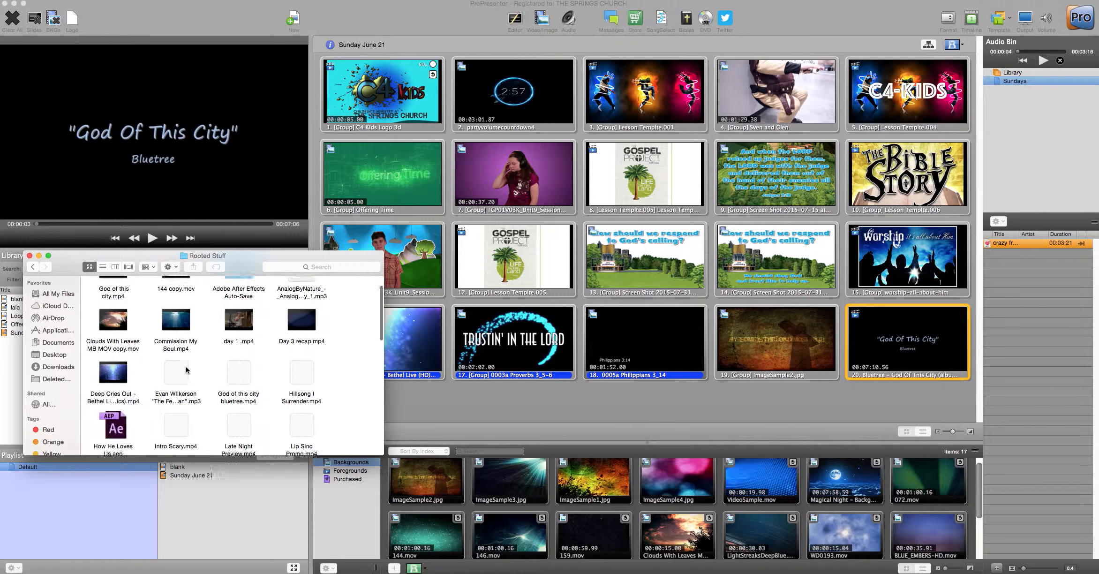
{"action": "scroll", "coordinate": [178, 343], "scroll_direction": "down", "scroll_amount": 2}
{"action": "scroll", "coordinate": [187, 369], "scroll_direction": "down", "scroll_amount": 10}
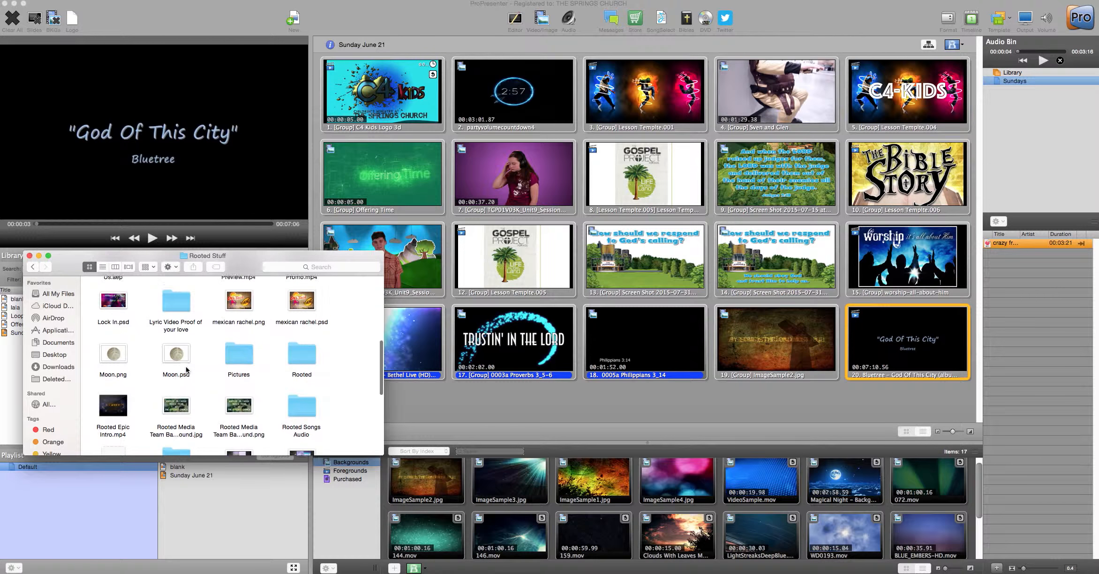
{"action": "double_click", "coordinate": [308, 365]}
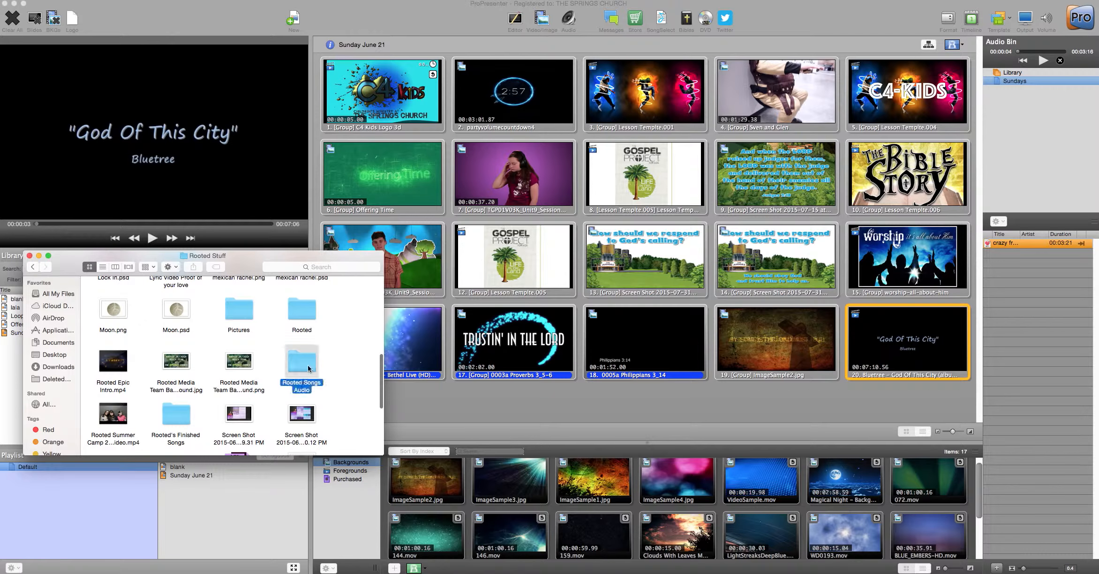
{"action": "left_click", "coordinate": [33, 267]}
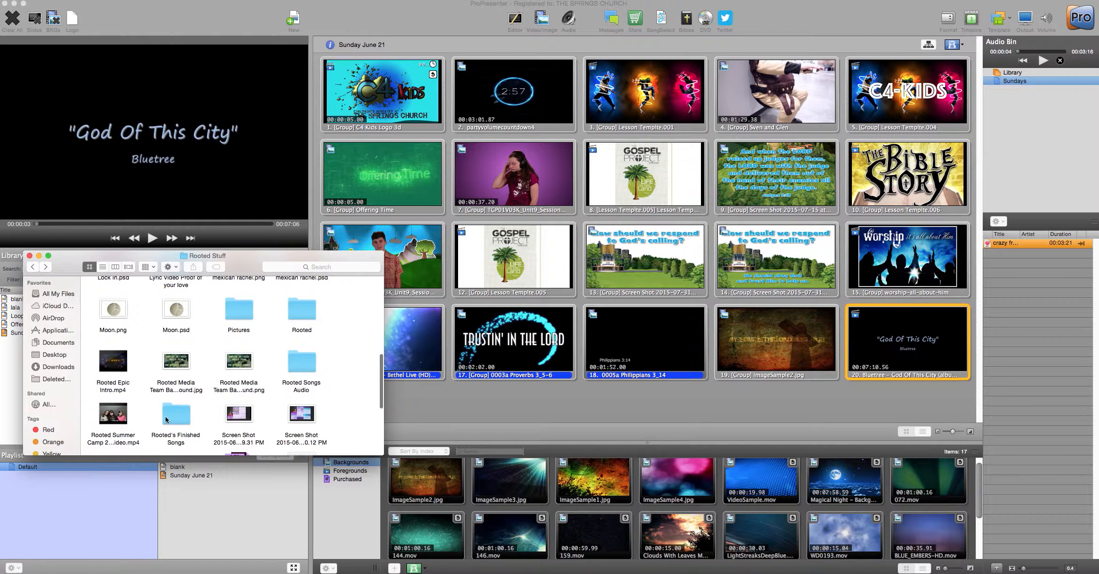
{"action": "double_click", "coordinate": [174, 414]}
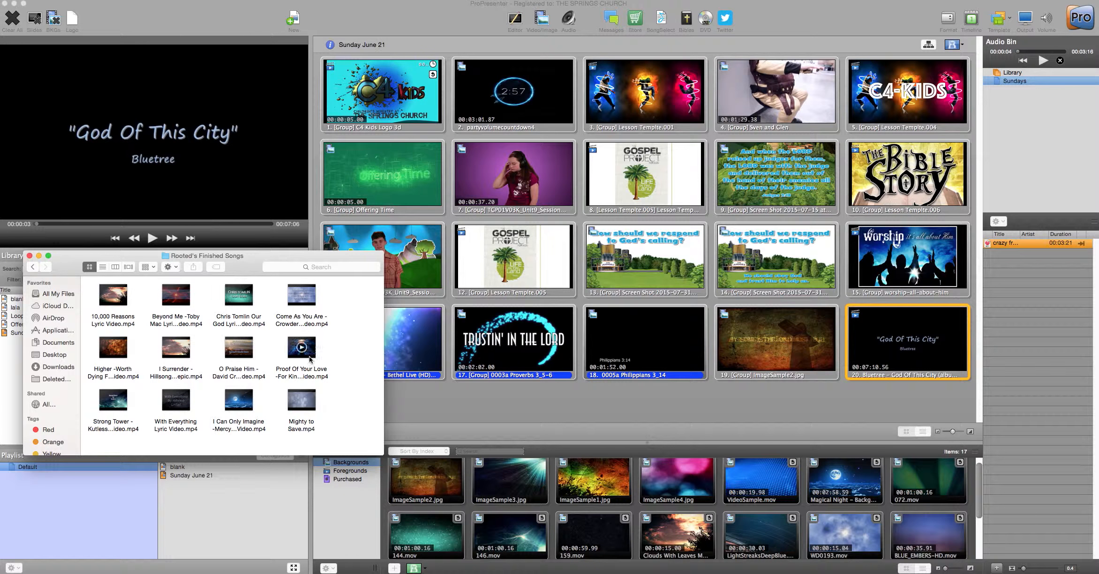
Replace the video on slide 20 with With Everything Lyric Video.mp4, then play and pause it.
{"action": "mouse_move", "coordinate": [170, 301]}
{"action": "left_click", "coordinate": [165, 412]}
{"action": "left_click_drag", "start_coordinate": [163, 414], "coordinate": [893, 352]}
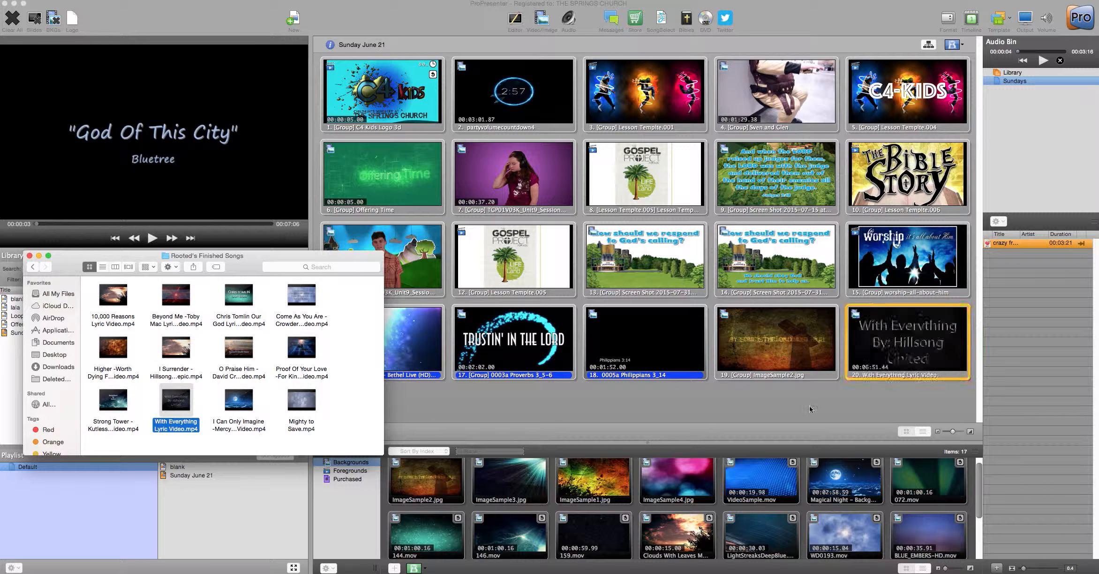
{"action": "left_click", "coordinate": [891, 349]}
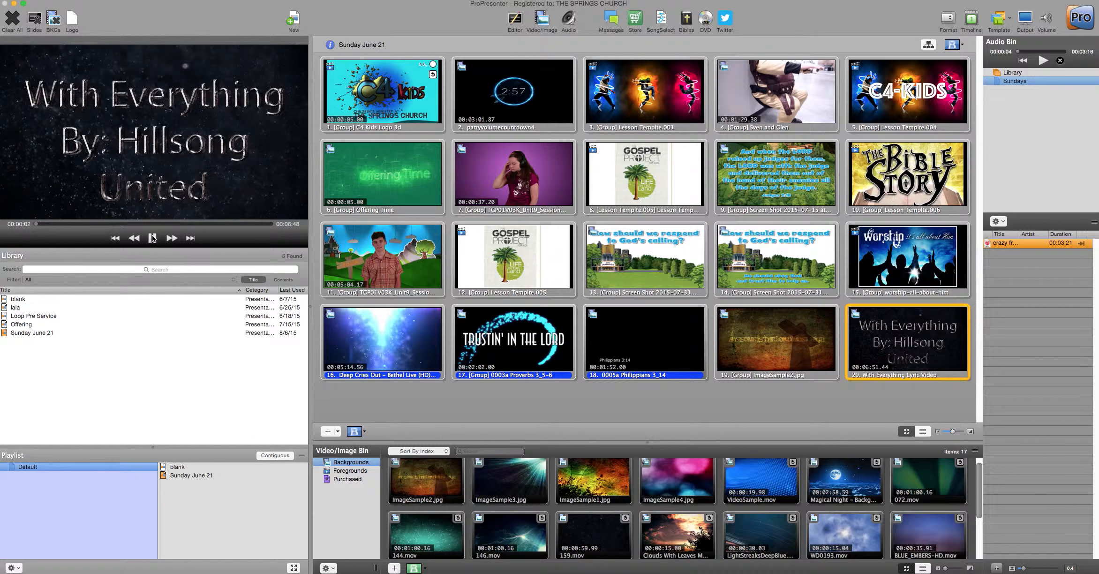
{"action": "left_click", "coordinate": [153, 240]}
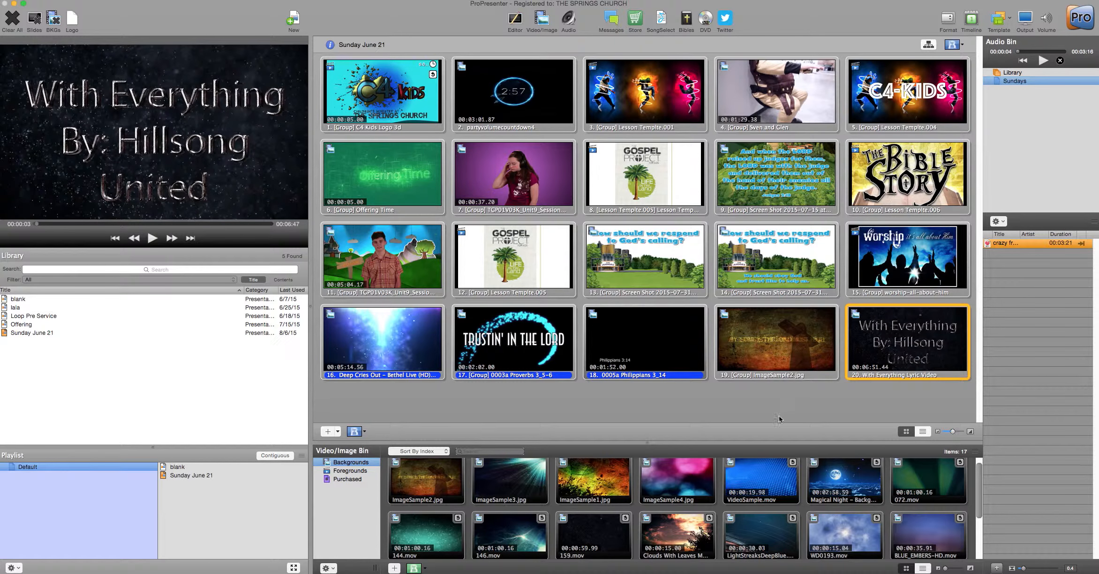
Examine the background images and motion videos in the Backgrounds collection of the Video/Image Bin.
{"action": "scroll", "coordinate": [662, 524], "scroll_direction": "down", "scroll_amount": 3}
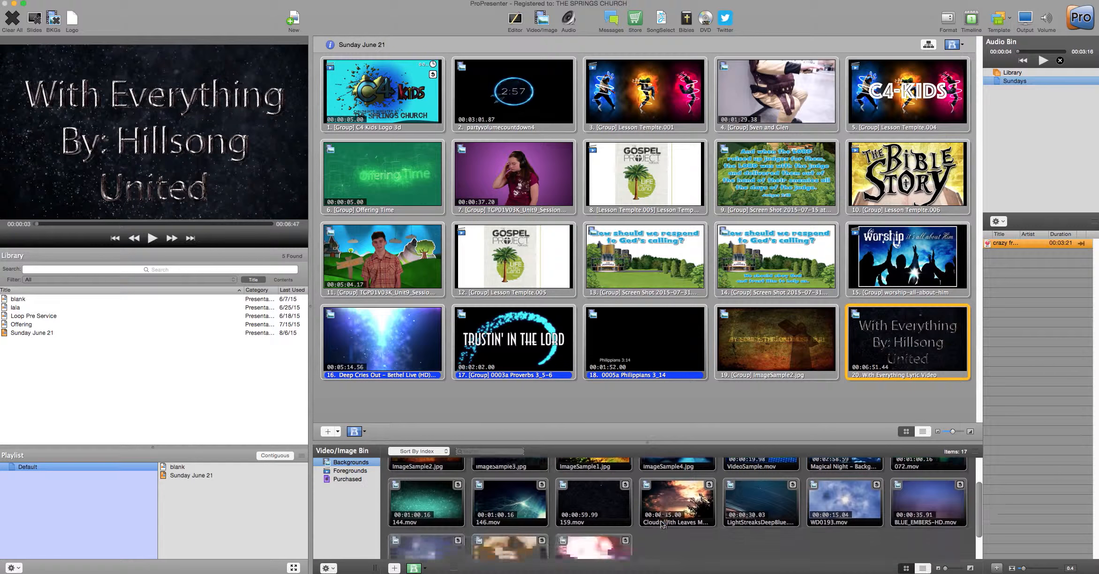
{"action": "scroll", "coordinate": [661, 520], "scroll_direction": "up", "scroll_amount": 3}
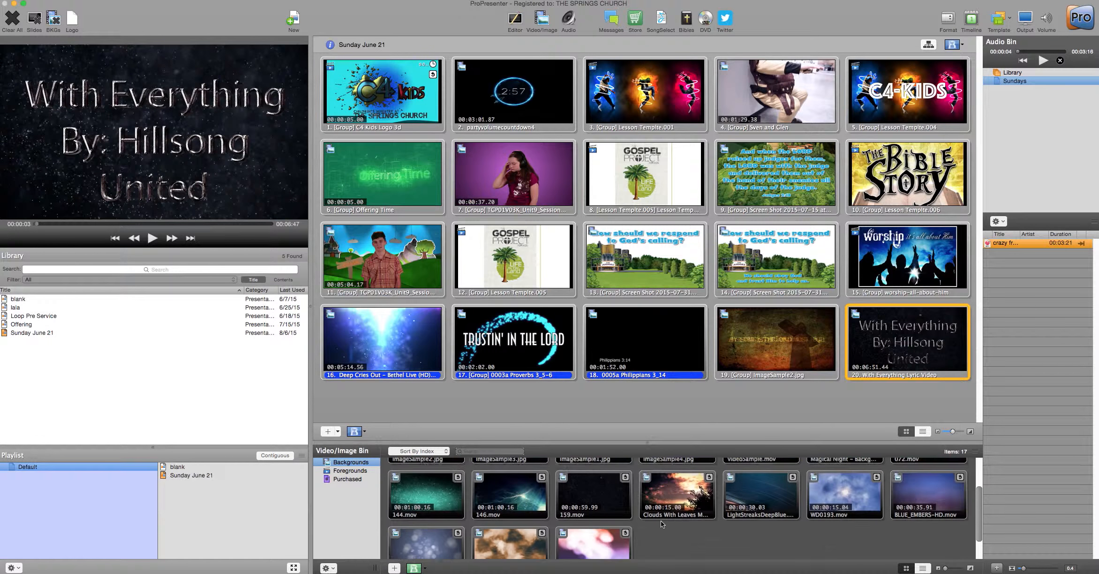
{"action": "scroll", "coordinate": [661, 524], "scroll_direction": "down", "scroll_amount": 3}
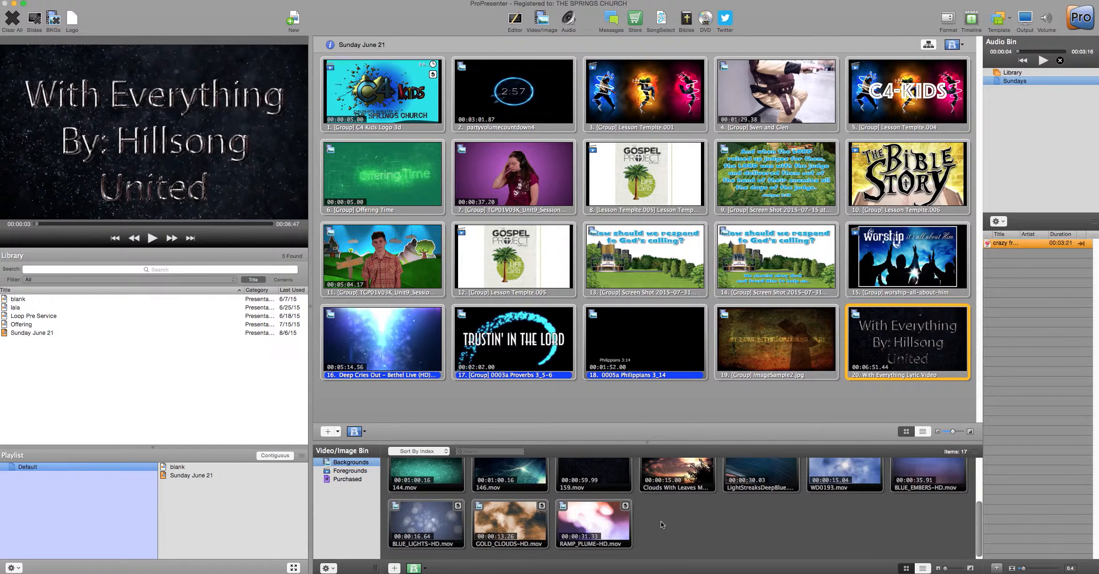
{"action": "scroll", "coordinate": [662, 522], "scroll_direction": "up", "scroll_amount": 3}
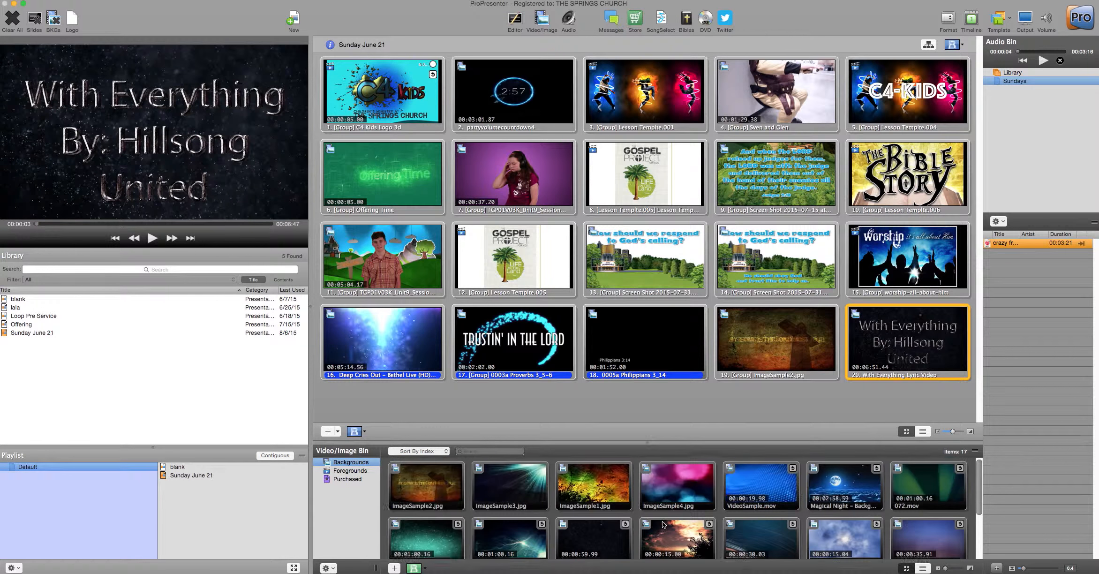
{"action": "scroll", "coordinate": [663, 524], "scroll_direction": "down", "scroll_amount": 3}
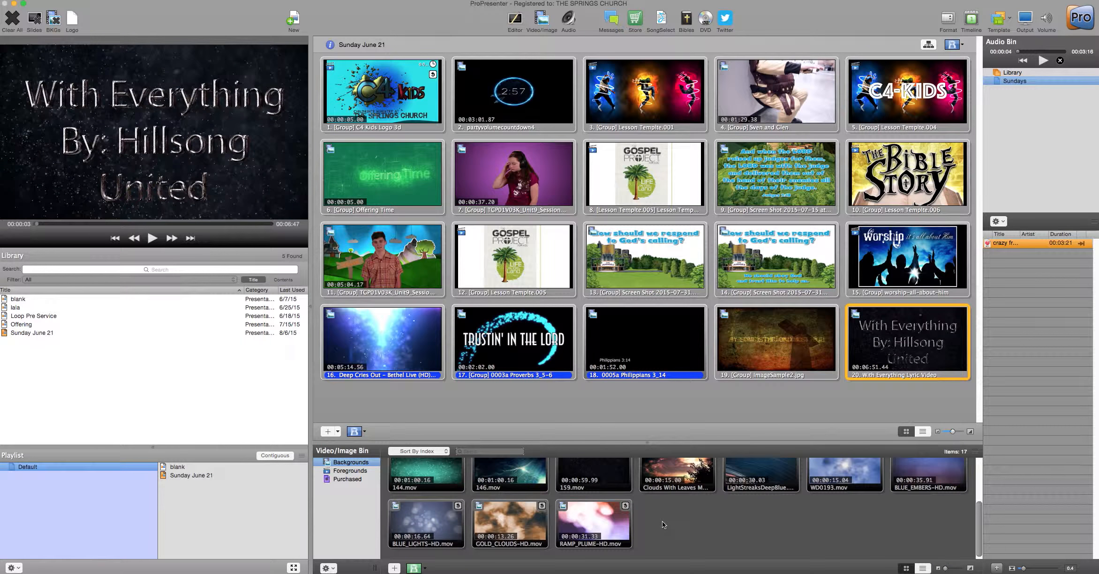
{"action": "scroll", "coordinate": [662, 521], "scroll_direction": "up", "scroll_amount": 3}
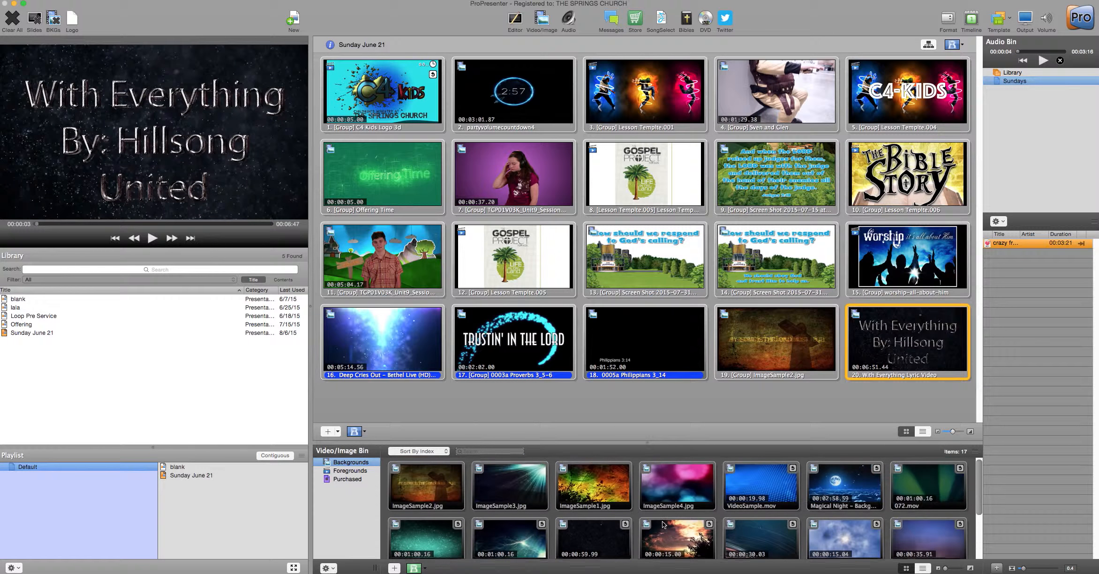
{"action": "scroll", "coordinate": [663, 524], "scroll_direction": "up", "scroll_amount": 1}
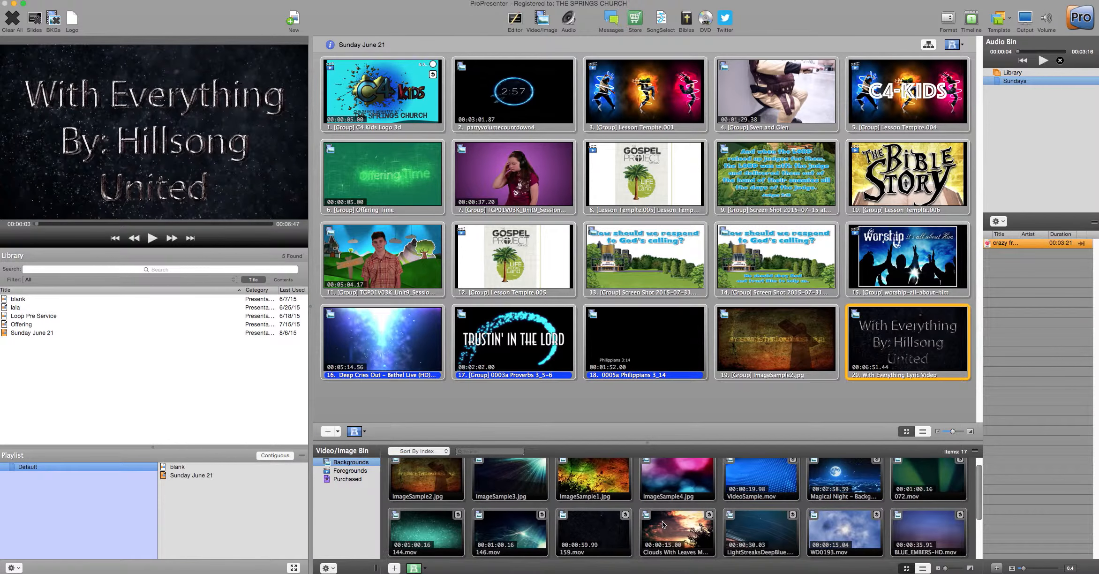
{"action": "scroll", "coordinate": [663, 524], "scroll_direction": "down", "scroll_amount": 3}
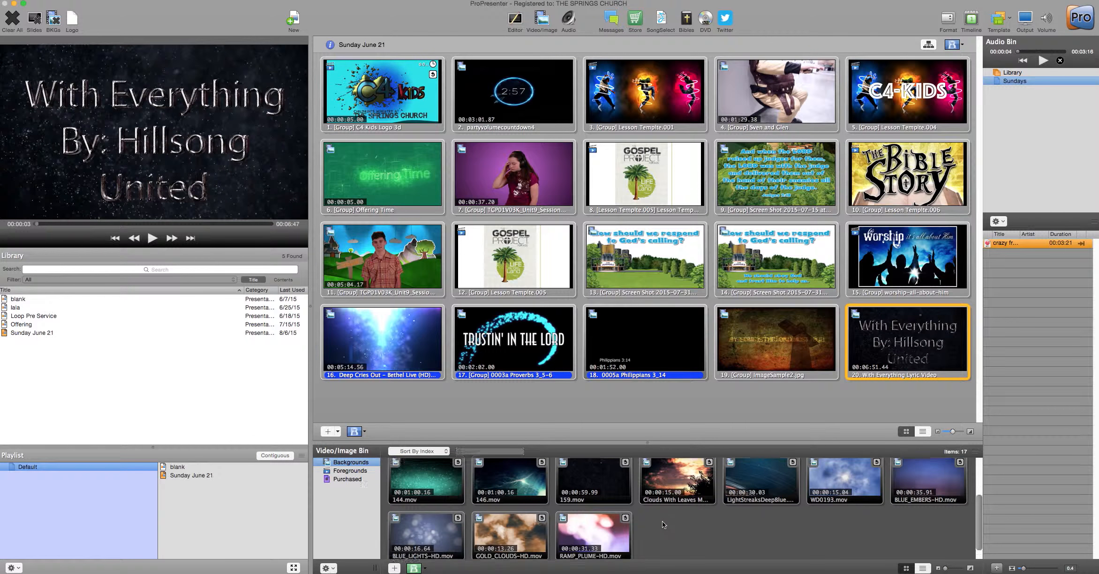
{"action": "scroll", "coordinate": [663, 524], "scroll_direction": "up", "scroll_amount": 3}
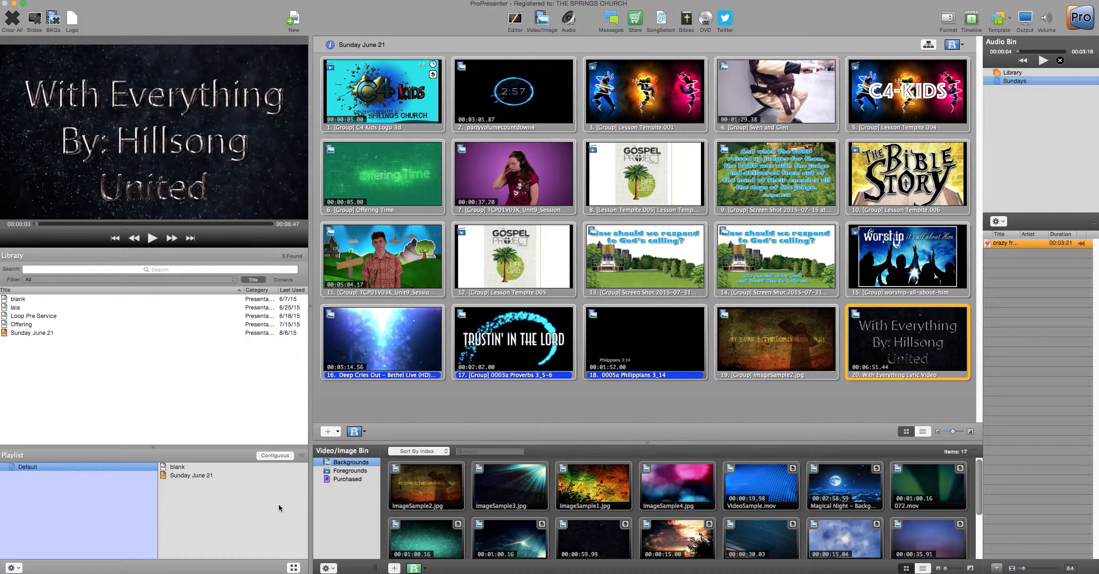
View the Purchased collection, return to Backgrounds, and hide and reshow the Video/Image Bin.
{"action": "left_click", "coordinate": [341, 480]}
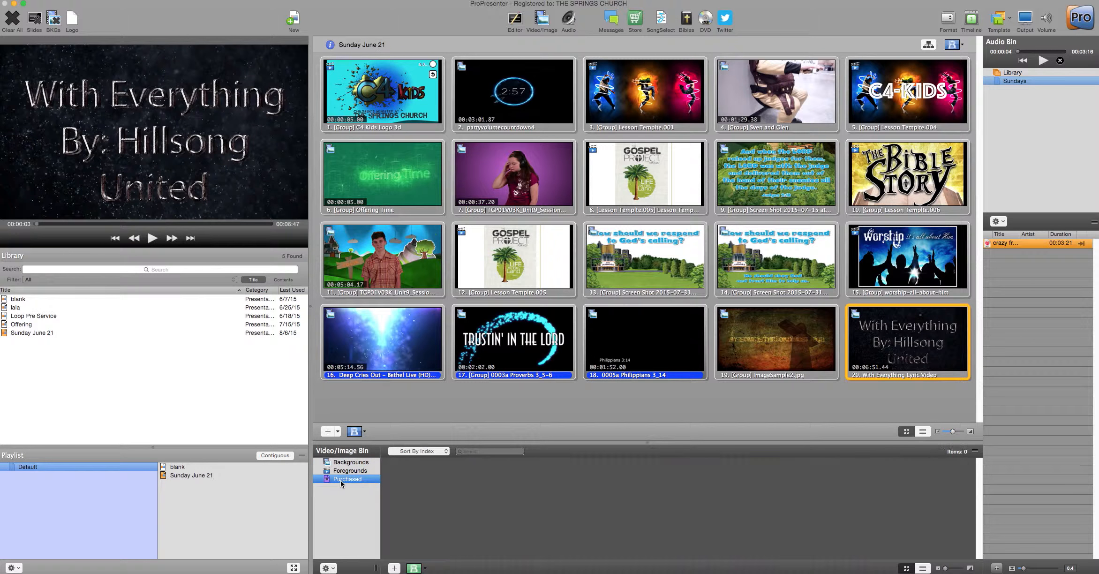
{"action": "left_click", "coordinate": [340, 462]}
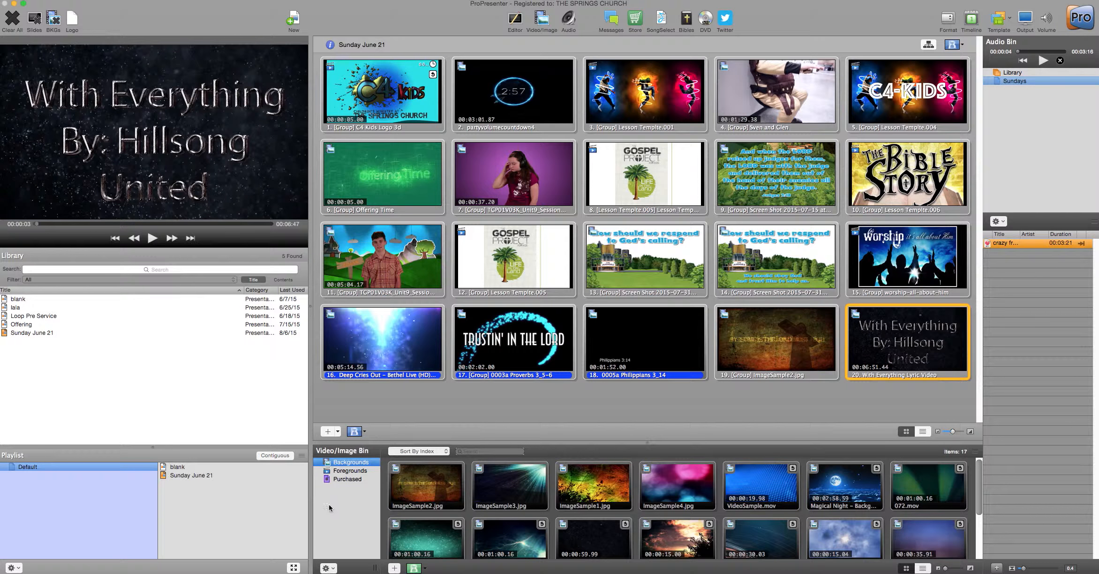
{"action": "left_click", "coordinate": [542, 19]}
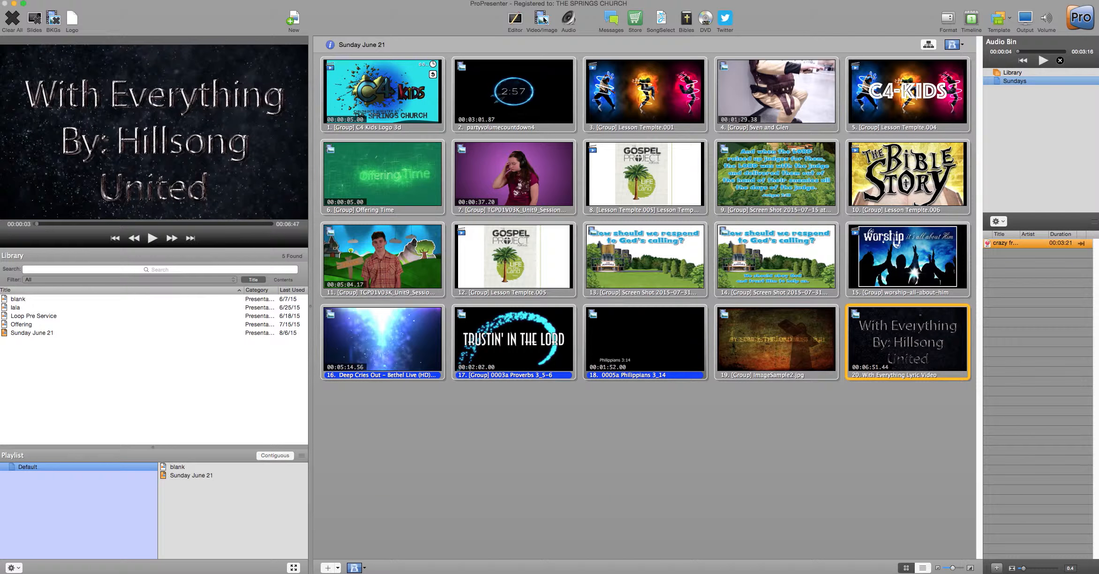
{"action": "left_click", "coordinate": [544, 20]}
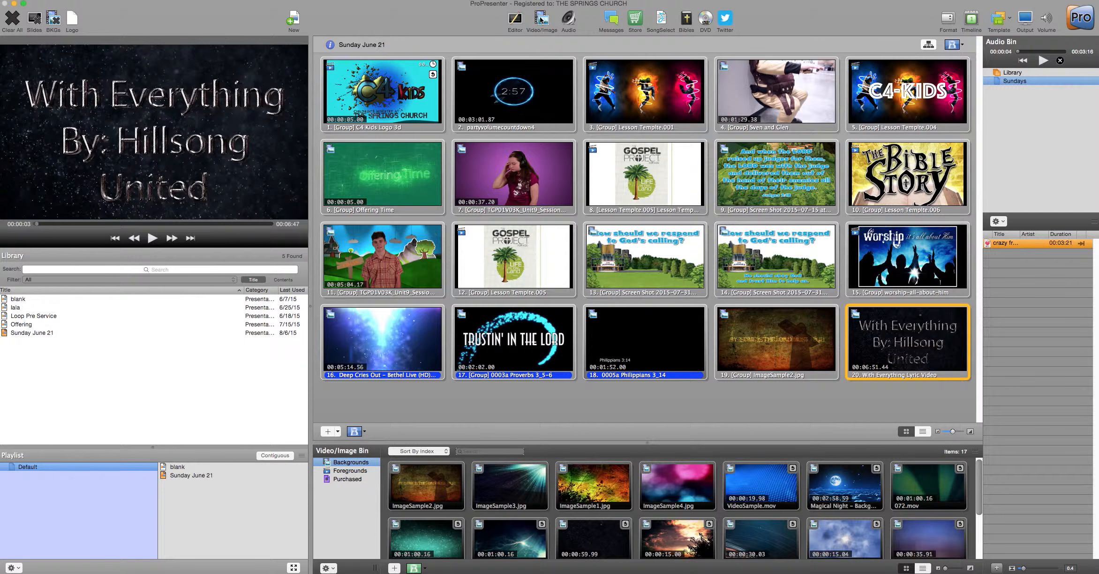
Hide and reshow the Audio Bin.
{"action": "left_click", "coordinate": [567, 17]}
{"action": "left_click", "coordinate": [568, 18]}
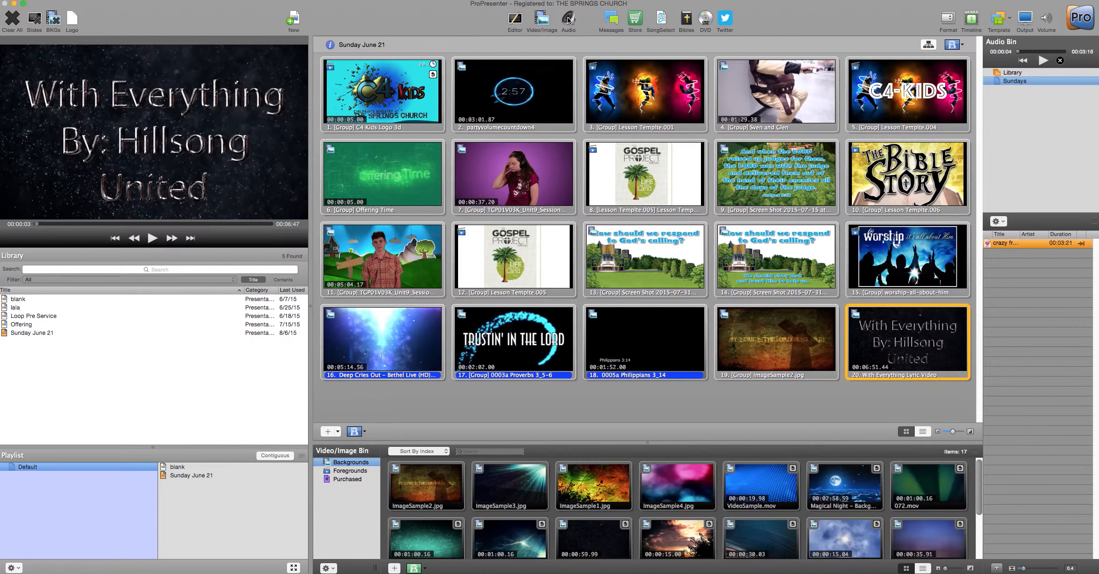
Open the Messages window, move and widen it over the slides, and expand the editing section for New Message.
{"action": "left_click", "coordinate": [609, 18]}
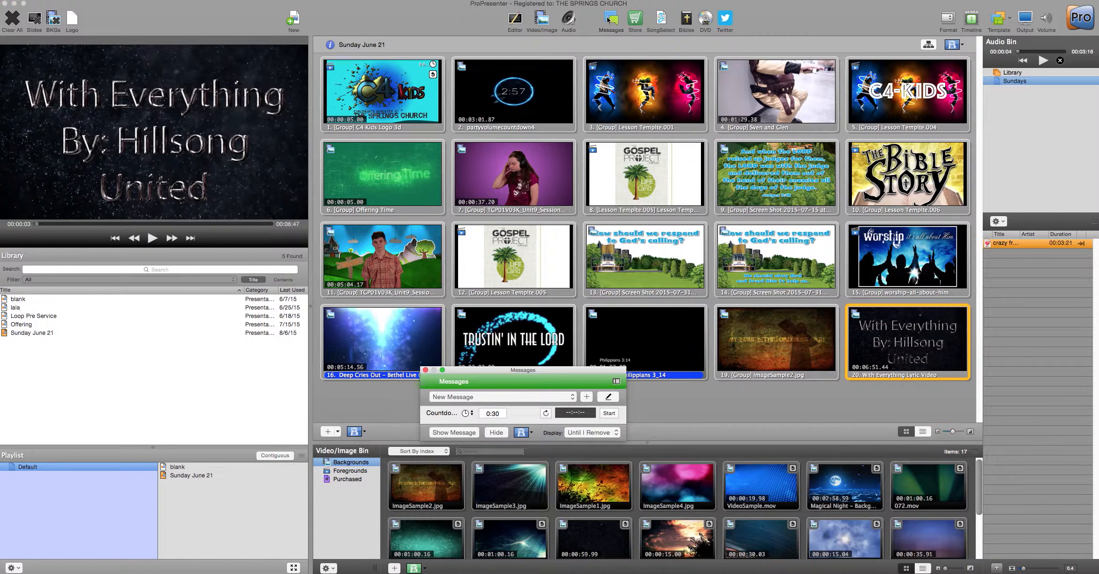
{"action": "left_click_drag", "start_coordinate": [530, 370], "coordinate": [589, 184]}
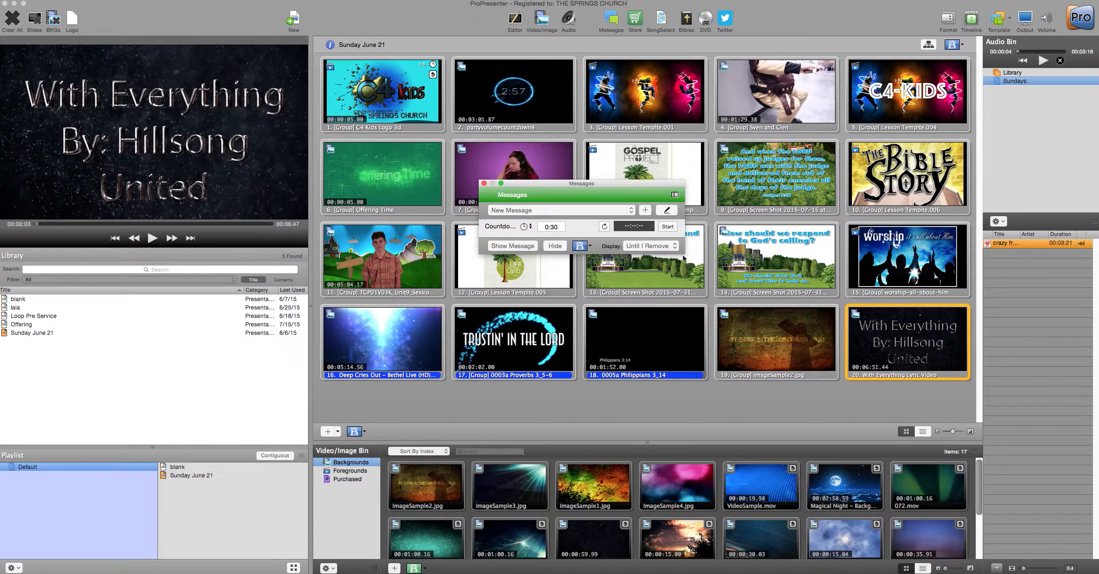
{"action": "left_click_drag", "start_coordinate": [685, 255], "coordinate": [760, 252]}
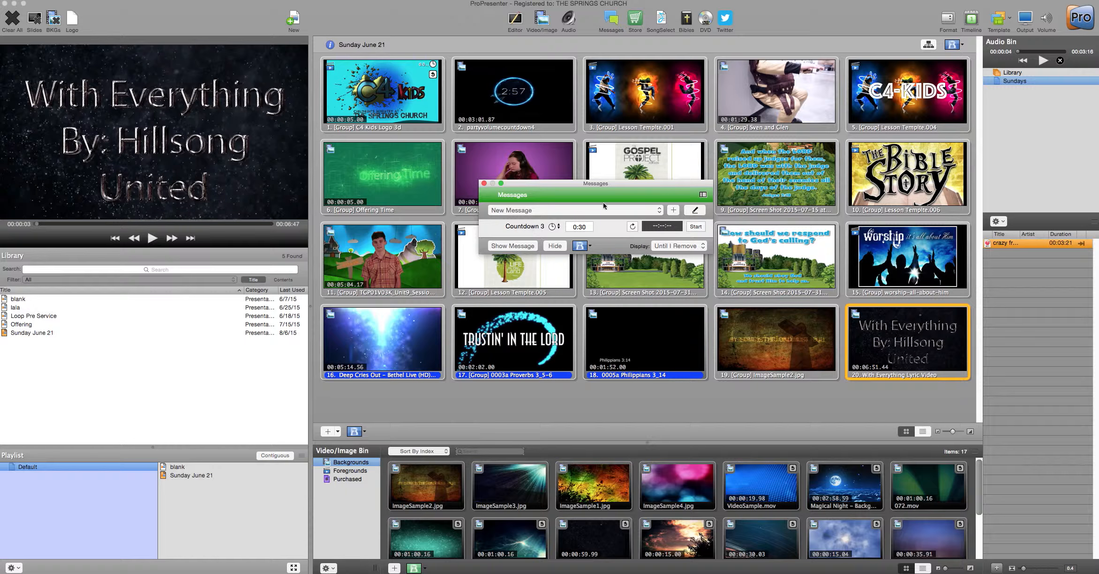
{"action": "left_click", "coordinate": [695, 211]}
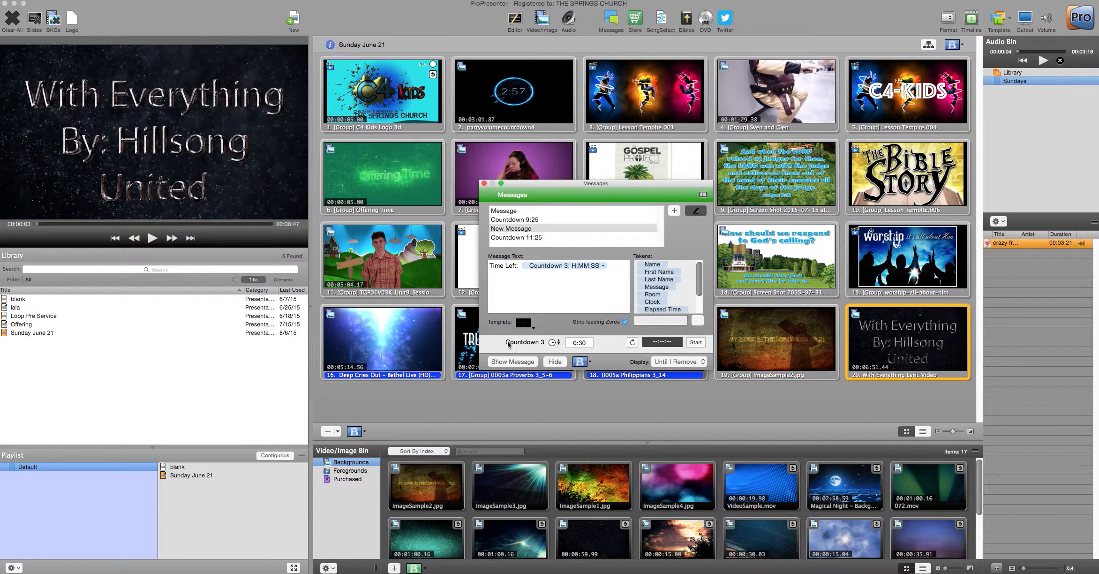
Review the Countdown 3 timer types, set its duration to 5:00, and briefly start and stop it.
{"action": "left_click", "coordinate": [553, 342]}
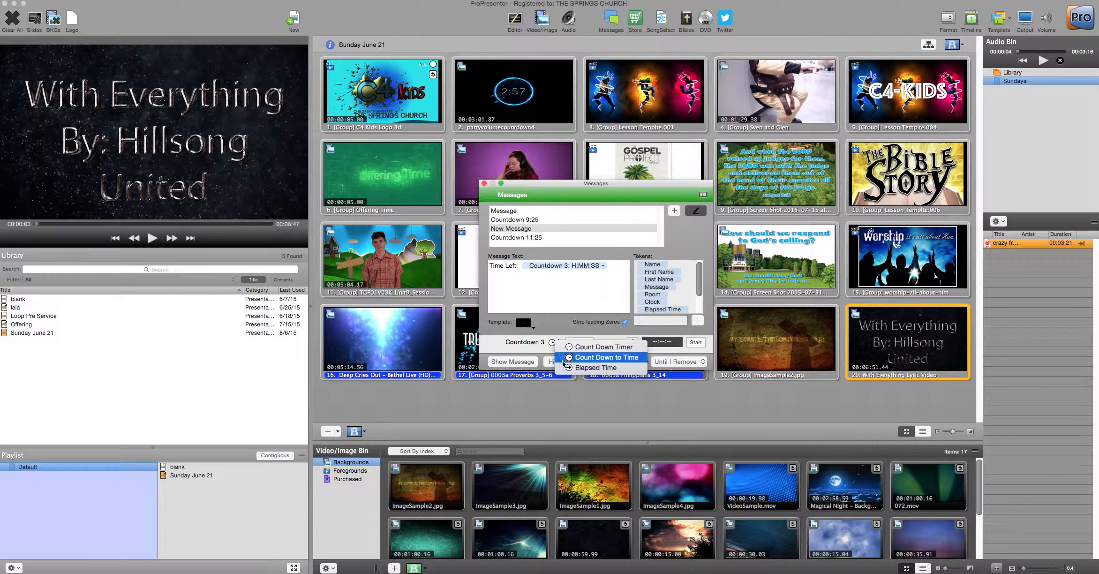
{"action": "left_click", "coordinate": [536, 344]}
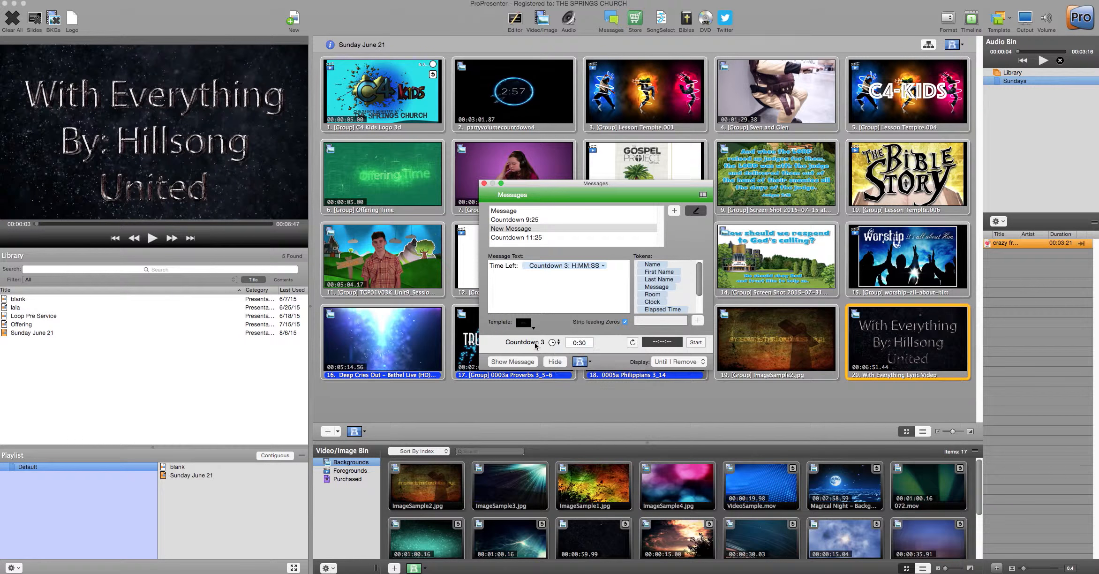
{"action": "left_click", "coordinate": [552, 342]}
{"action": "left_click", "coordinate": [576, 343]}
{"action": "double_click", "coordinate": [589, 343]}
{"action": "type", "text": "5:00"}
{"action": "key", "text": "Return"}
{"action": "left_click", "coordinate": [696, 342]}
{"action": "left_click", "coordinate": [695, 343]}
Clear all live output and show New Message over the LightStreaksDeepBlue motion background.
{"action": "left_click", "coordinate": [37, 21]}
{"action": "left_click", "coordinate": [14, 19]}
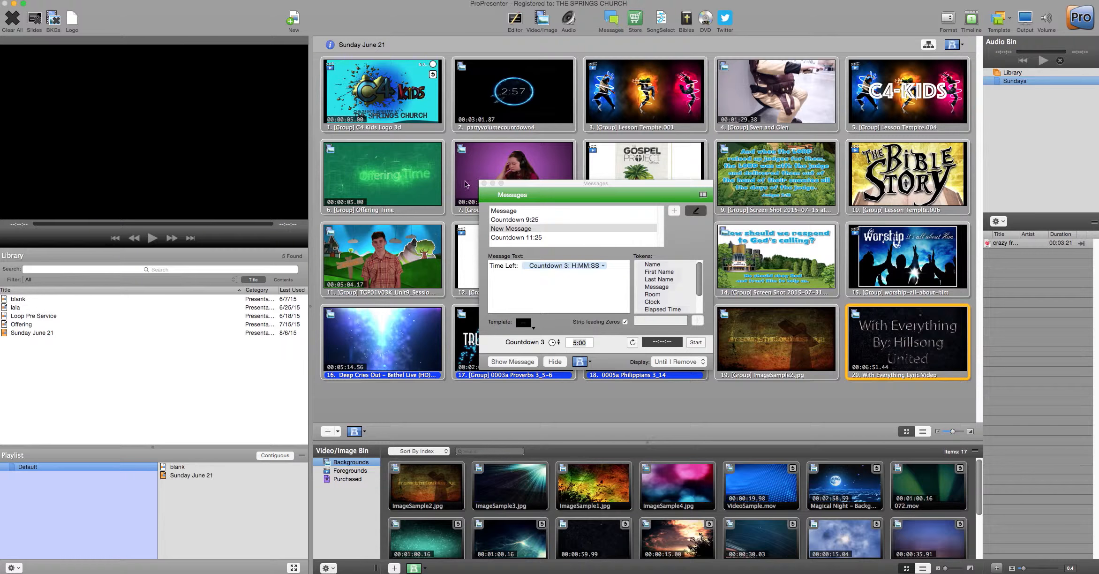
{"action": "left_click", "coordinate": [776, 540]}
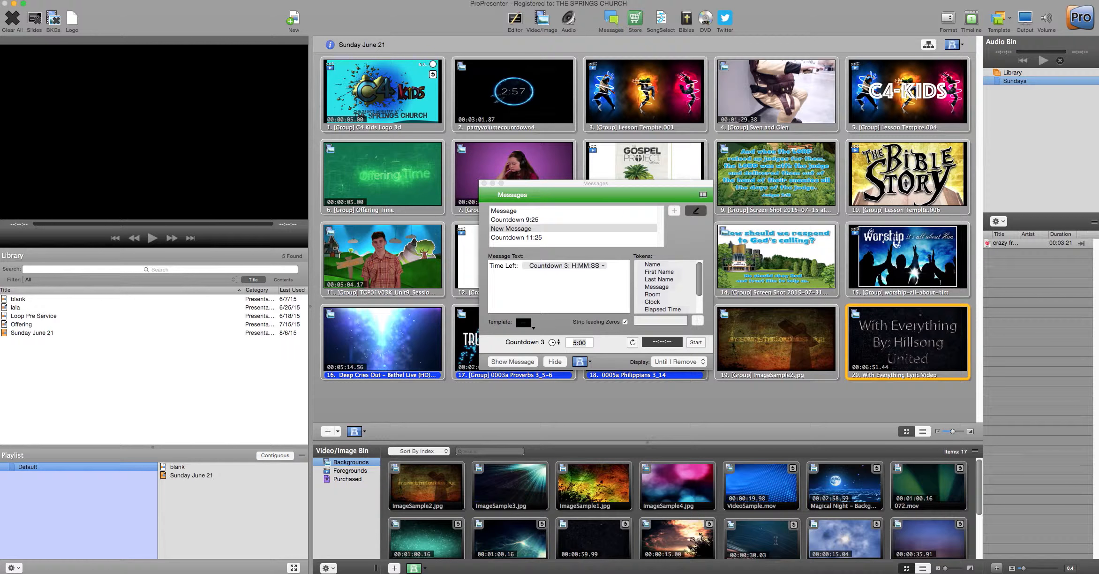
{"action": "left_click", "coordinate": [513, 362]}
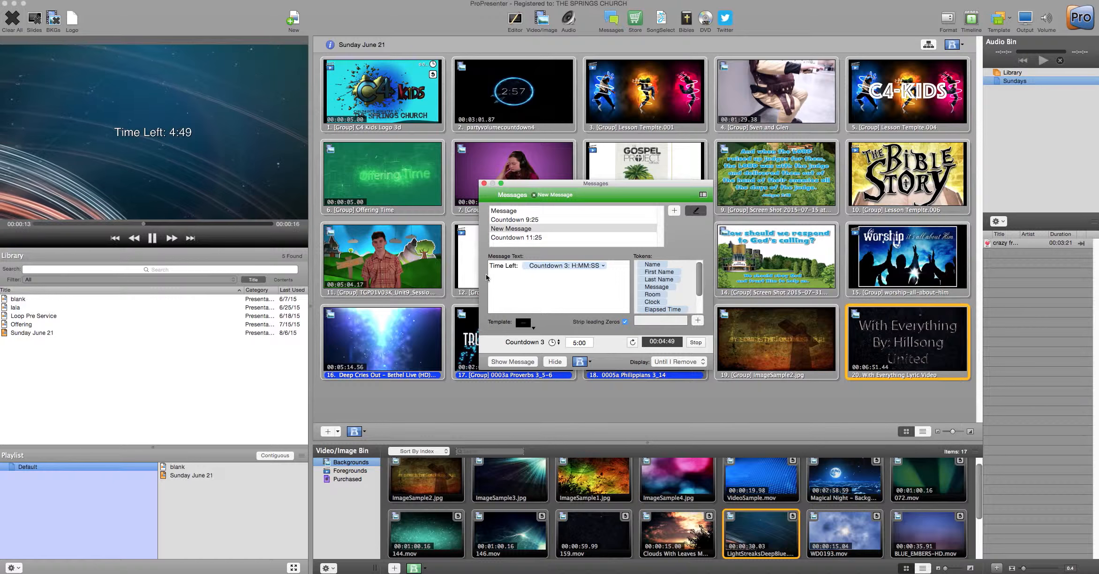
Stop and restart the running Countdown 3 timer, and take New Message off the output.
{"action": "left_click", "coordinate": [696, 342]}
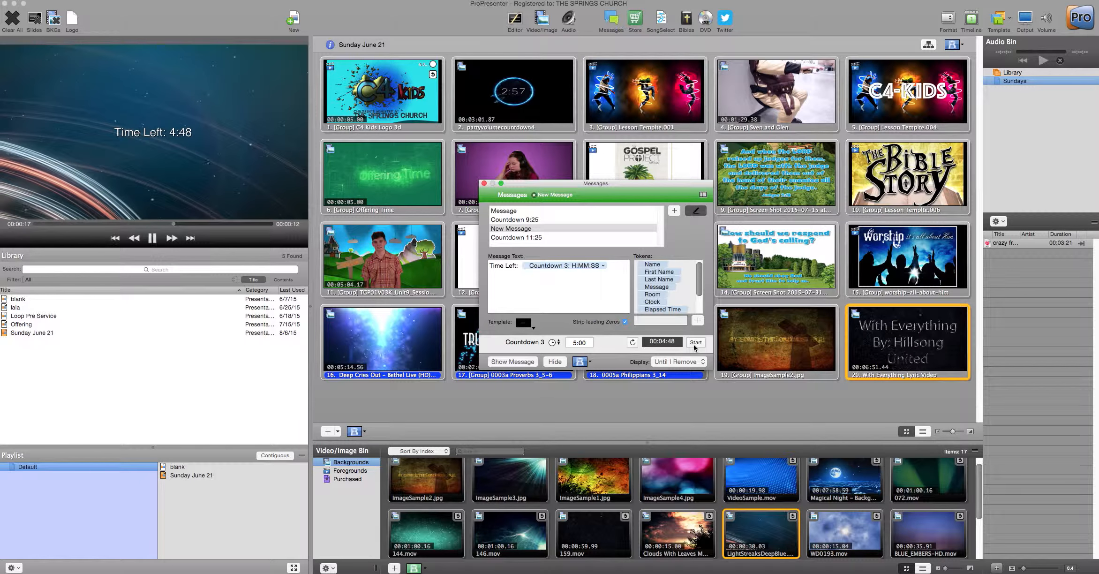
{"action": "left_click", "coordinate": [694, 346]}
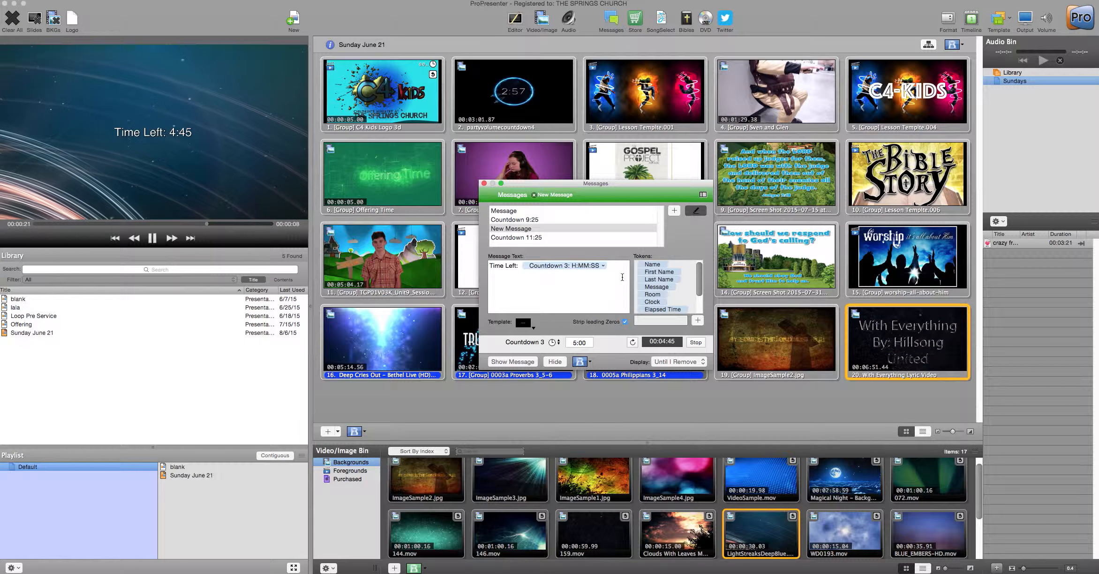
{"action": "left_click", "coordinate": [565, 280]}
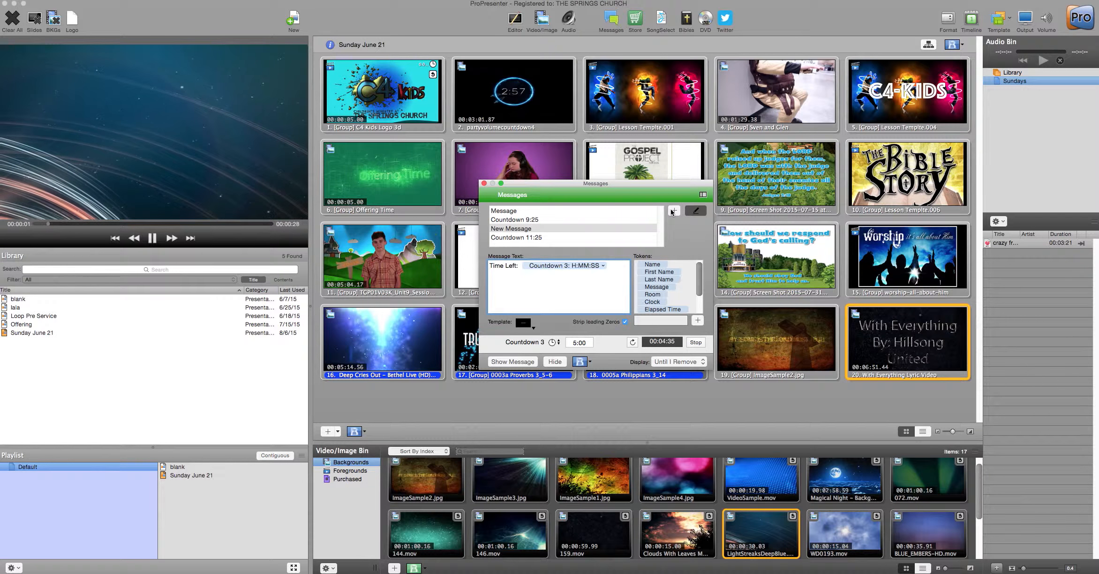
Select the Countdown 11:25 message, review its available tokens, and show it on the output.
{"action": "left_click", "coordinate": [518, 238]}
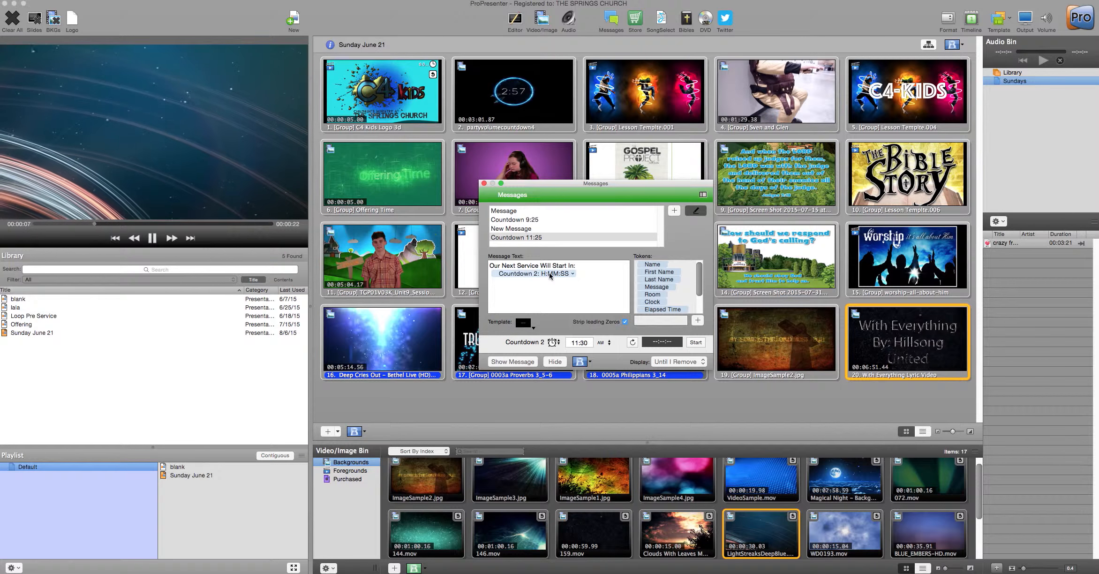
{"action": "scroll", "coordinate": [659, 291], "scroll_direction": "down", "scroll_amount": 3}
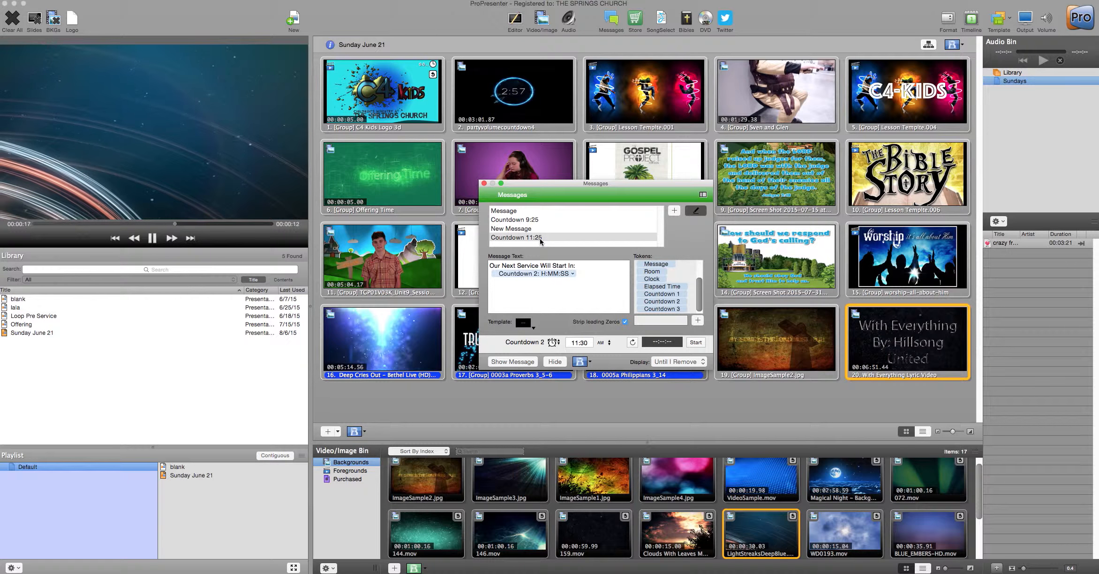
{"action": "left_click", "coordinate": [512, 362]}
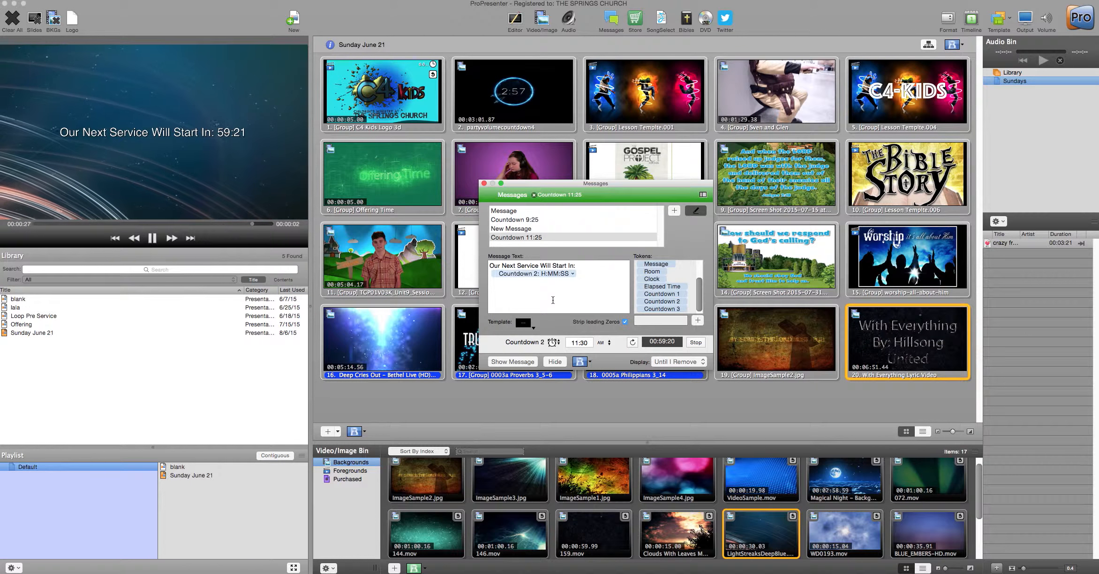
Set the target time of Countdown 2 to 12:00, and stop, reset and restart the countdown.
{"action": "left_click", "coordinate": [590, 344]}
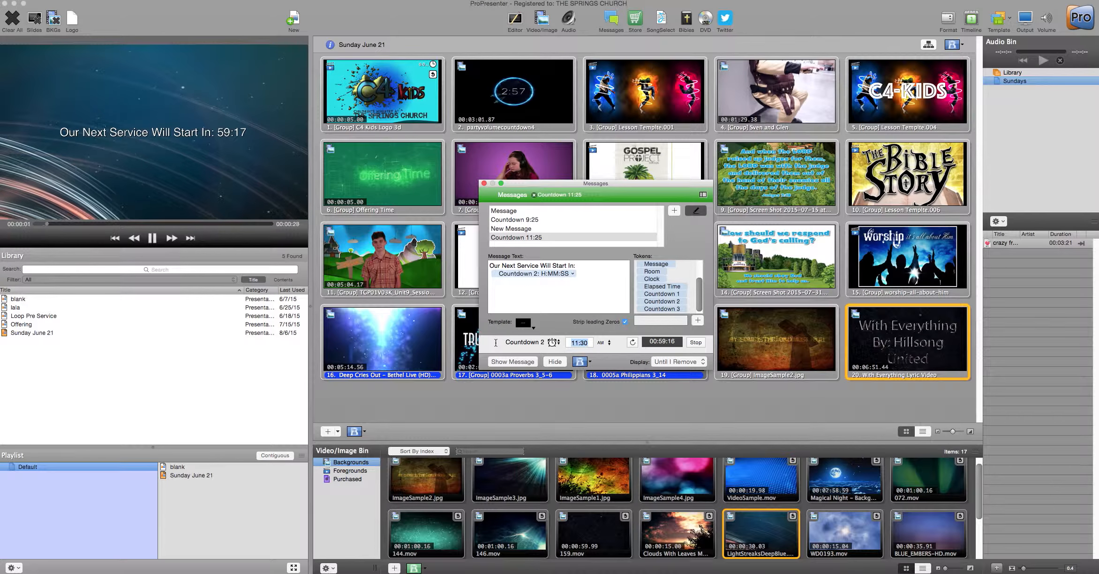
{"action": "type", "text": "12:00"}
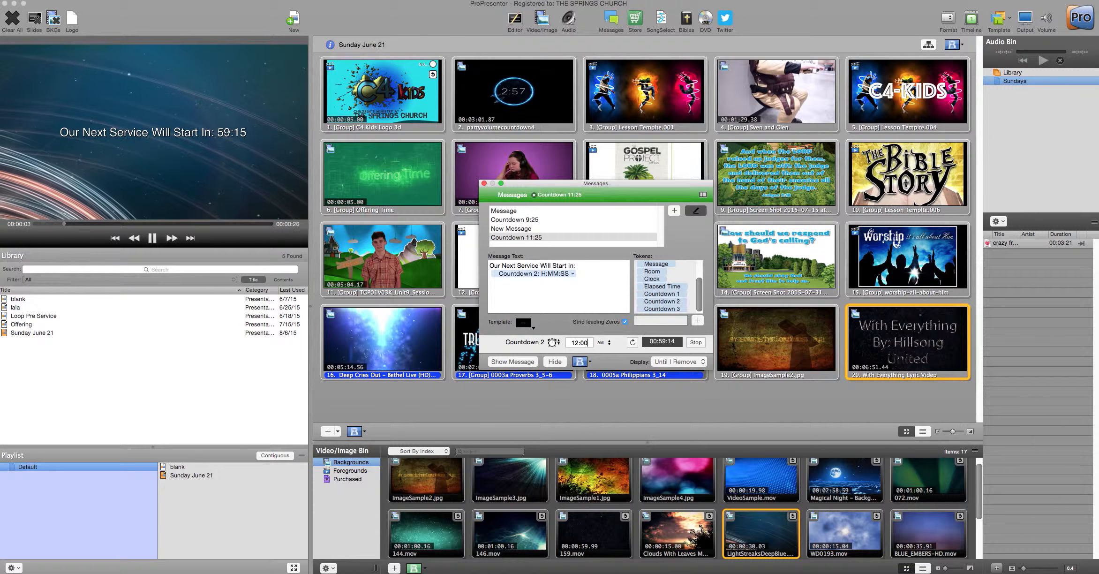
{"action": "key", "text": "Return"}
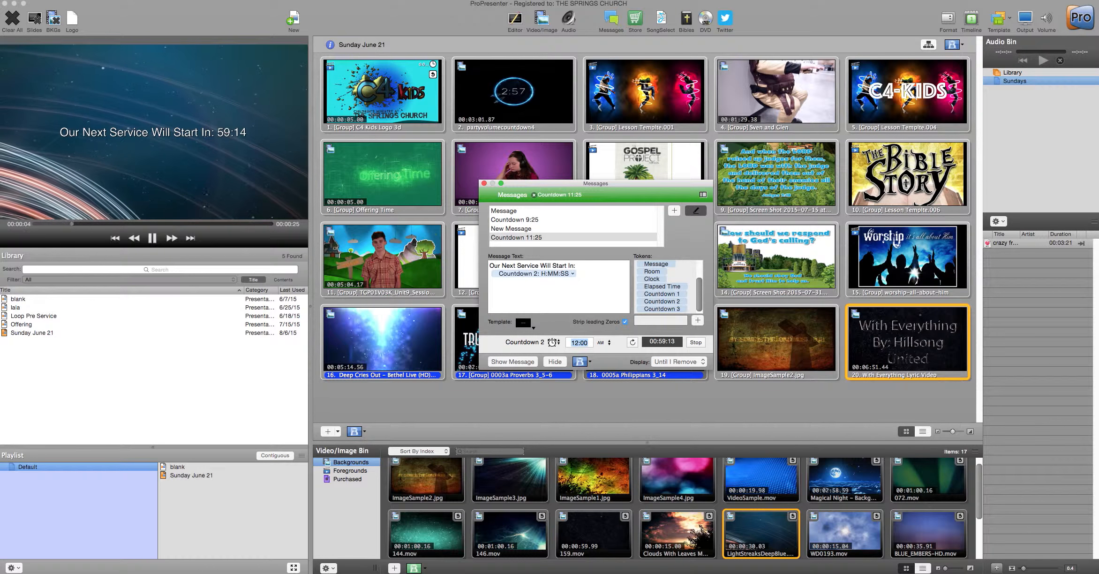
{"action": "left_click", "coordinate": [529, 362]}
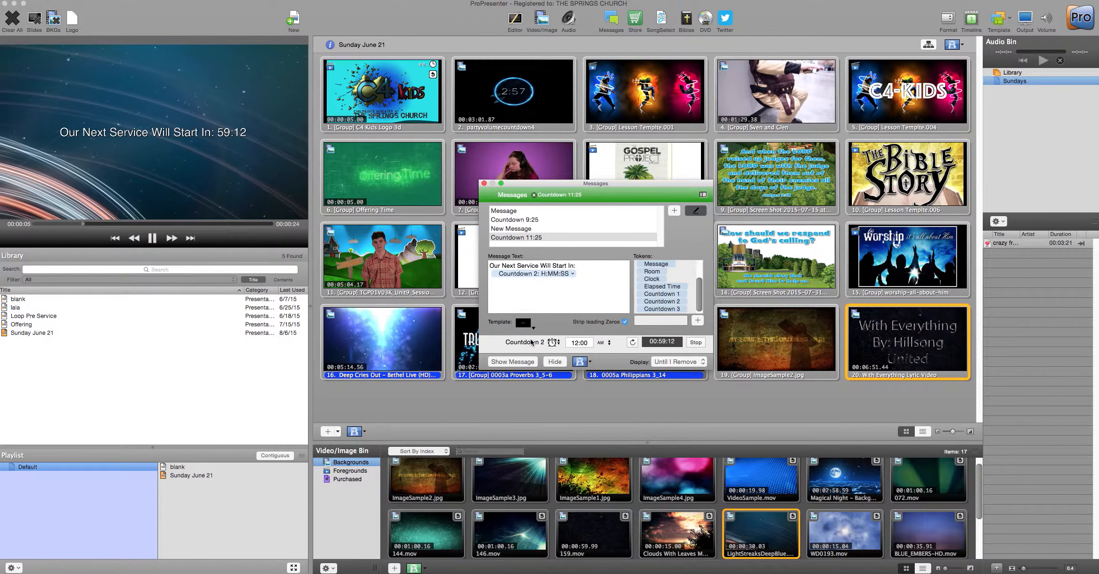
{"action": "left_click", "coordinate": [696, 342]}
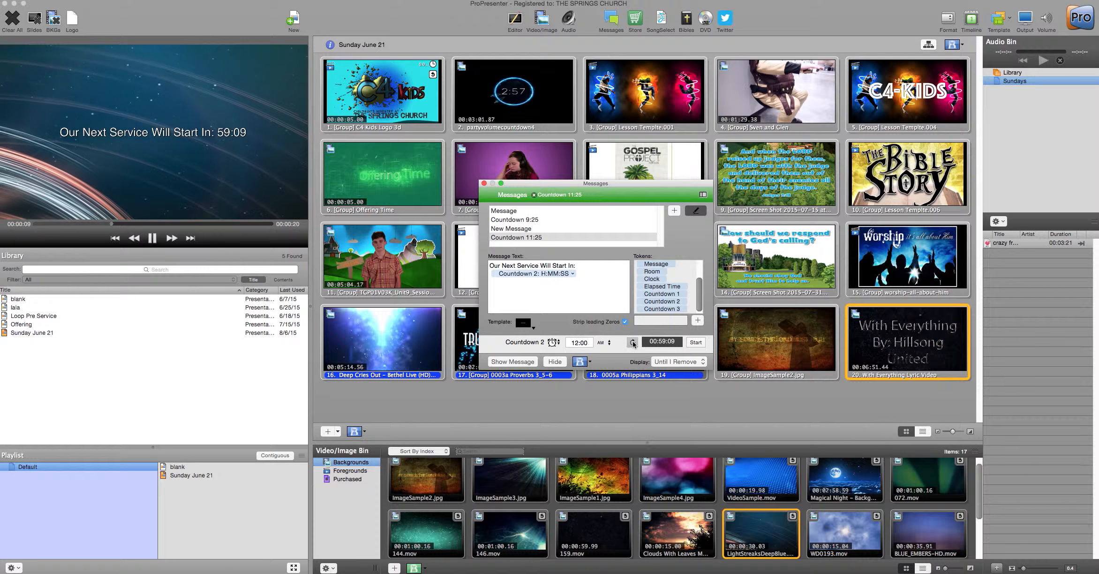
{"action": "left_click", "coordinate": [588, 343]}
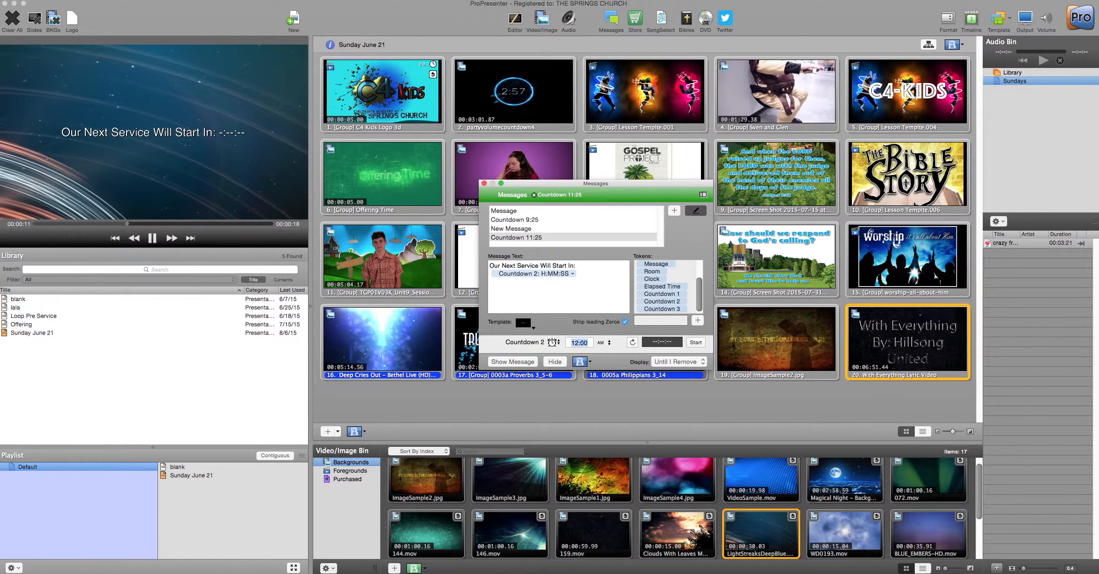
{"action": "key", "text": "Return"}
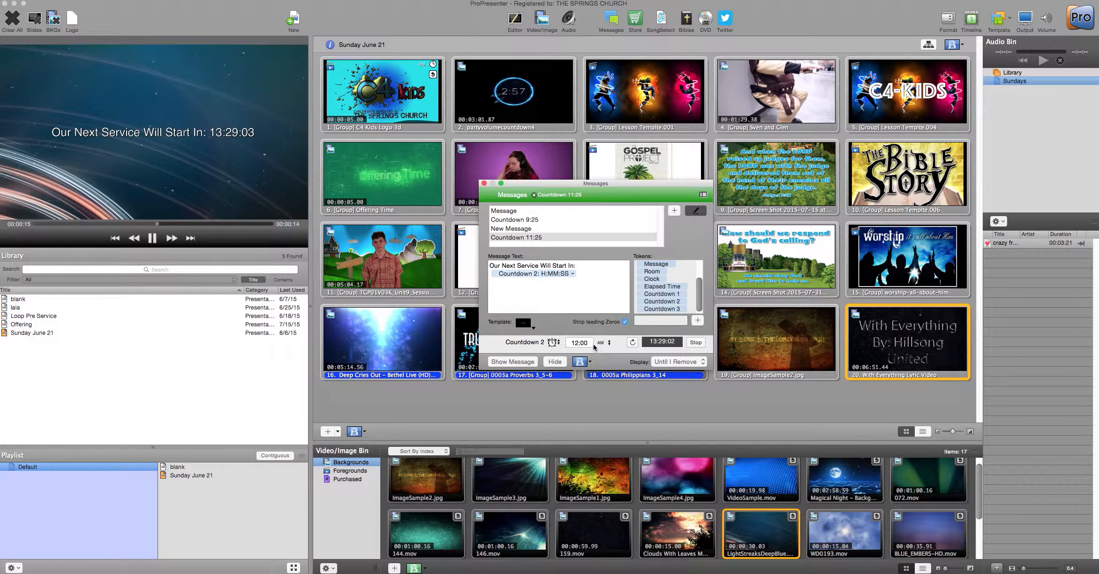
Clear the target time of Countdown 2 and hide the Countdown 11:25 message.
{"action": "left_click", "coordinate": [578, 342]}
{"action": "key", "text": "BackSpace"}
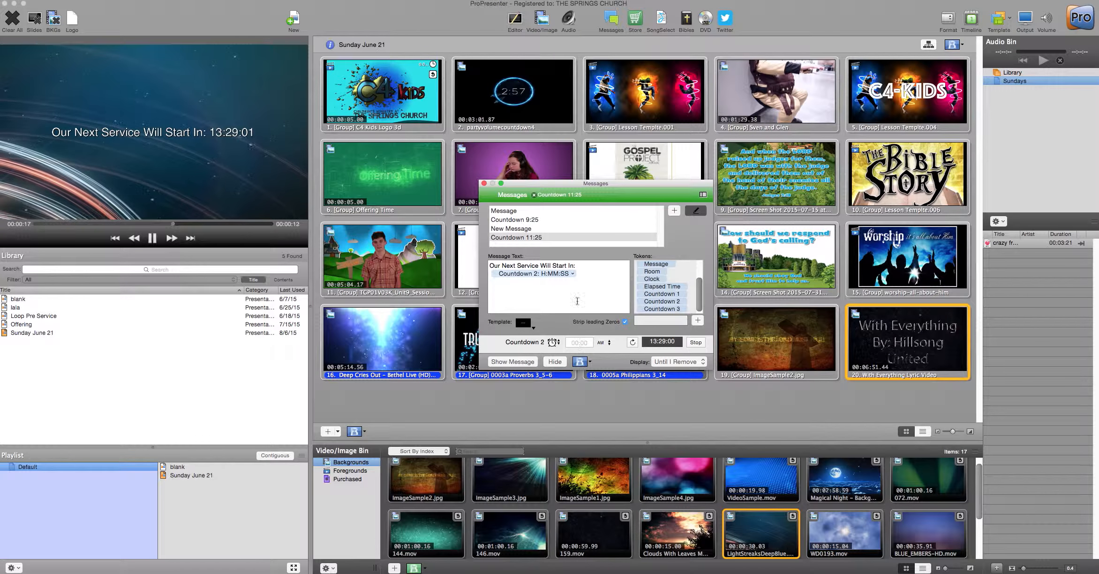
{"action": "left_click", "coordinate": [555, 362]}
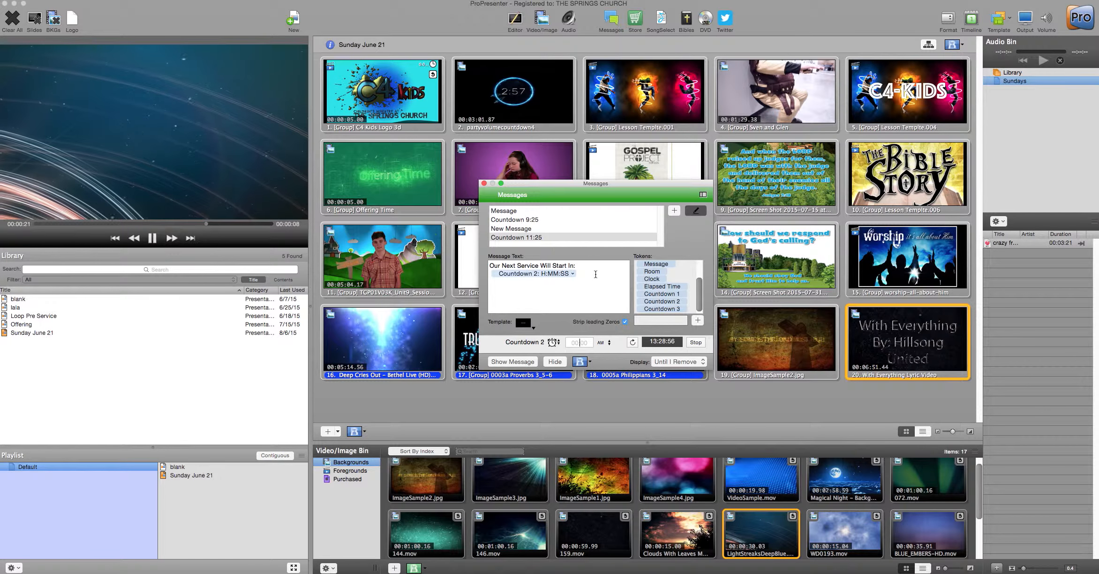
Replace the text of the Countdown 11:25 message with 256 and show it on the output.
{"action": "type", "text": "5:00"}
{"action": "key", "text": "Tab"}
{"action": "key", "text": "BackSpace"}
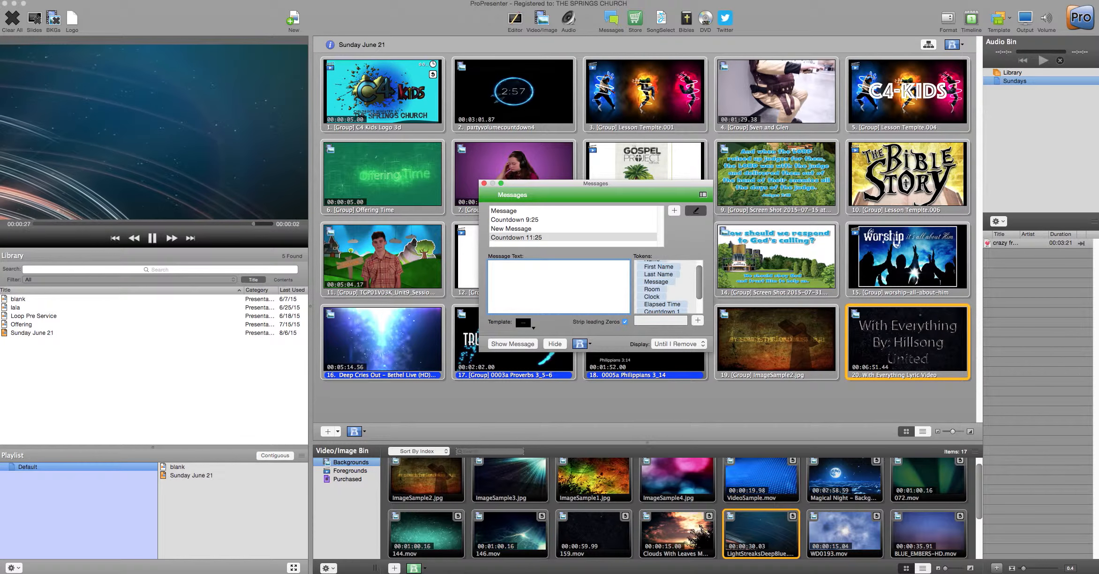
{"action": "type", "text": "256"}
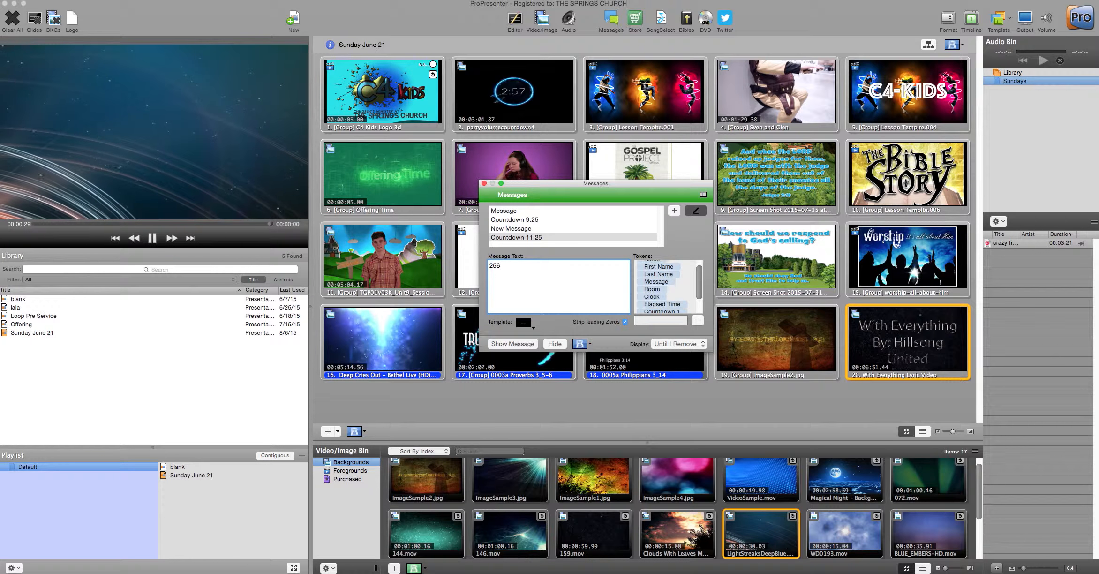
{"action": "left_click", "coordinate": [494, 343]}
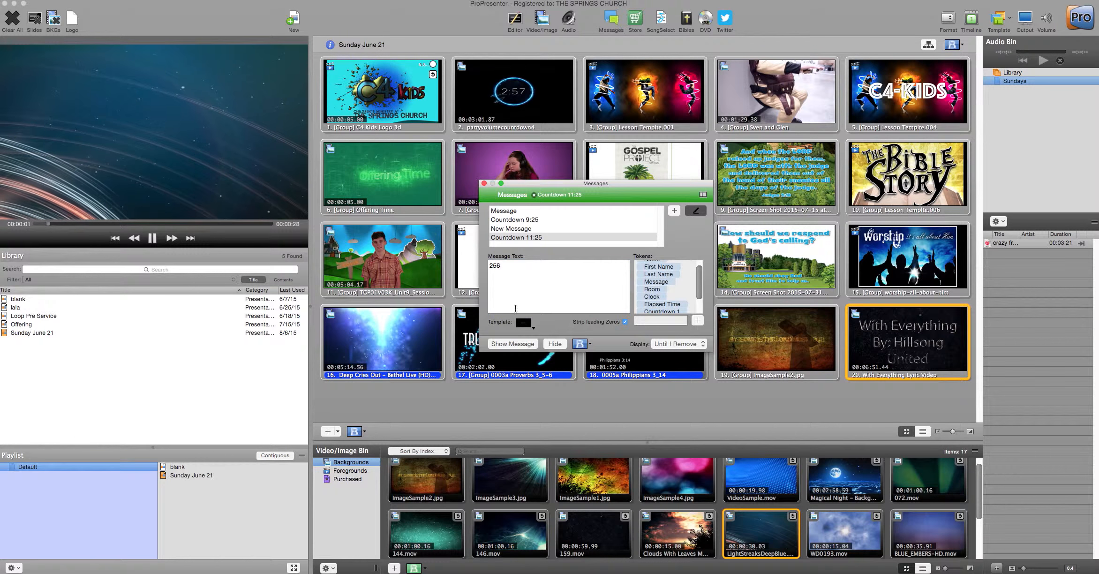
Delete the 256 message text and apply the Title - Globe template from 16x9 RV Lower Thirds.
{"action": "left_click_drag", "start_coordinate": [530, 265], "coordinate": [482, 271]}
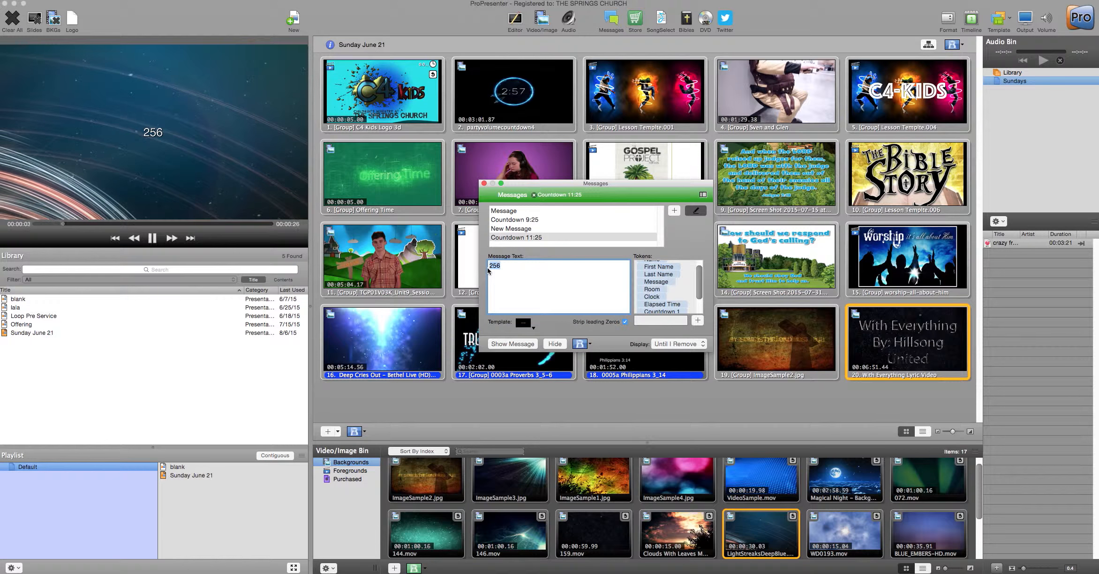
{"action": "key", "text": "BackSpace"}
{"action": "left_click", "coordinate": [524, 323]}
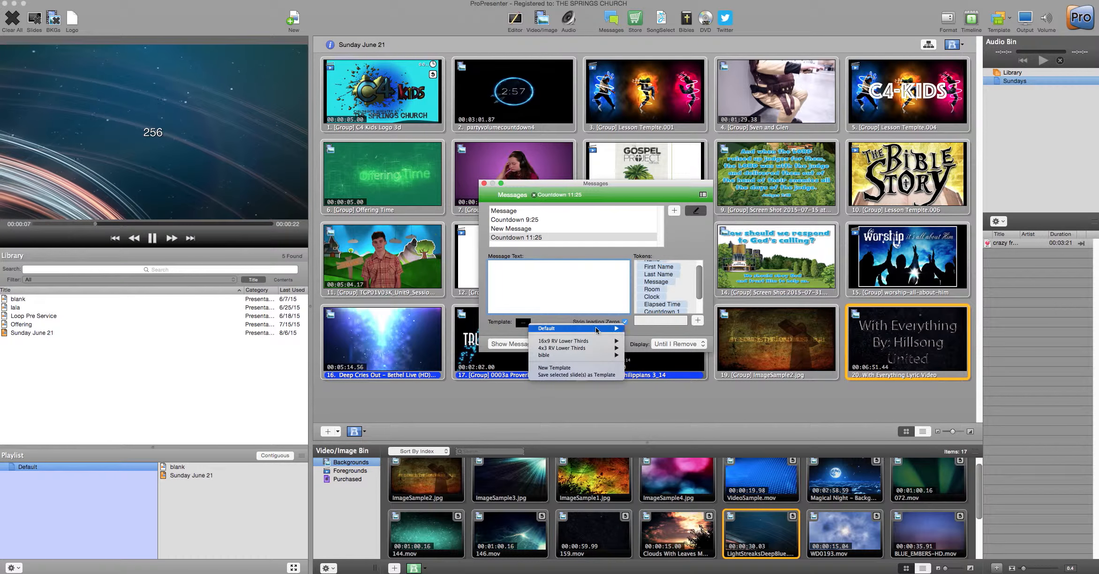
{"action": "mouse_move", "coordinate": [603, 342]}
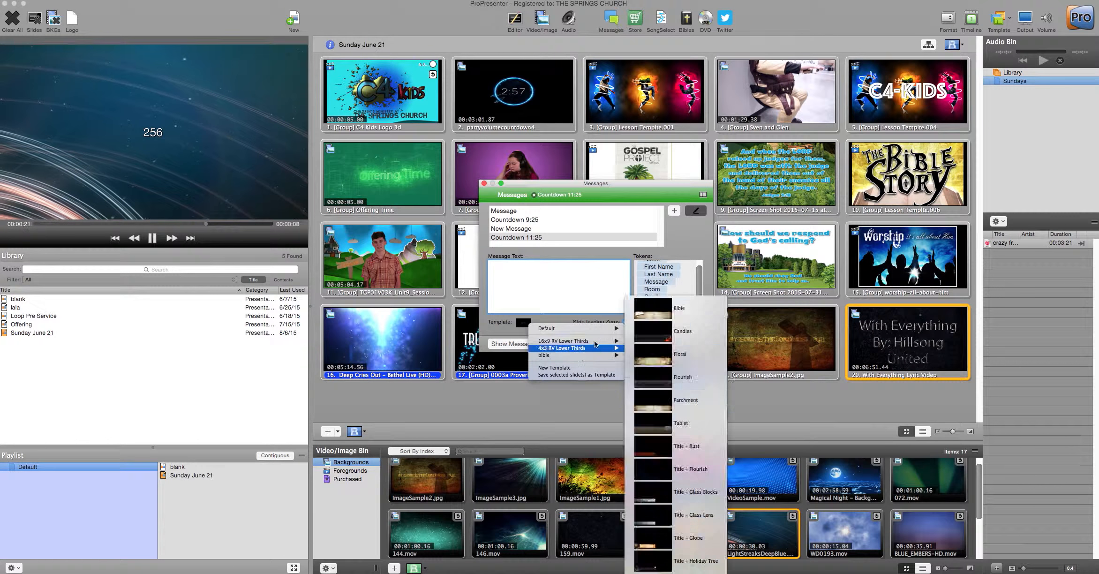
{"action": "mouse_move", "coordinate": [597, 344]}
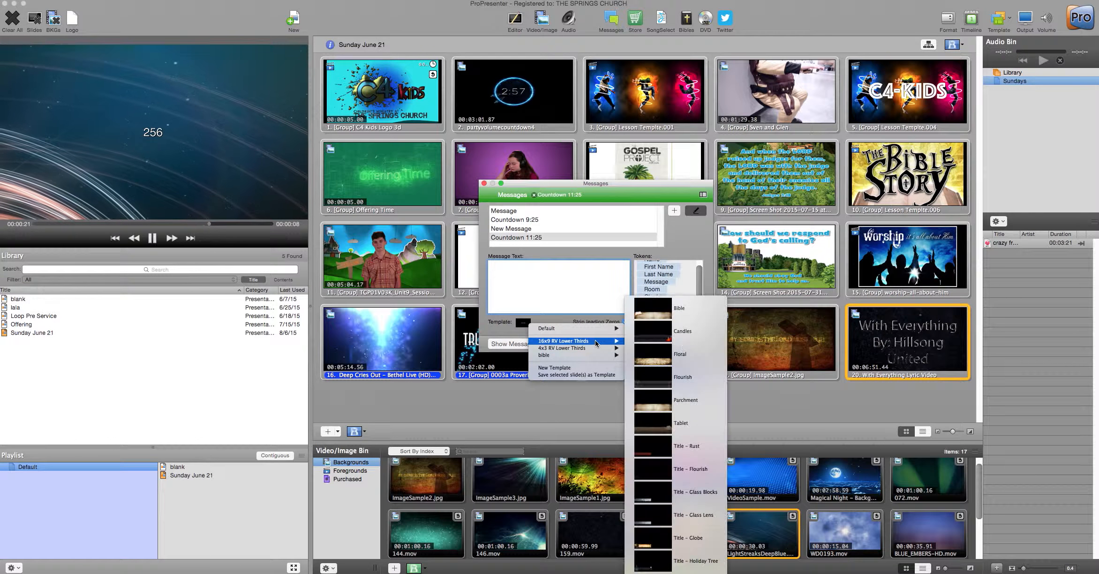
{"action": "left_click", "coordinate": [661, 538]}
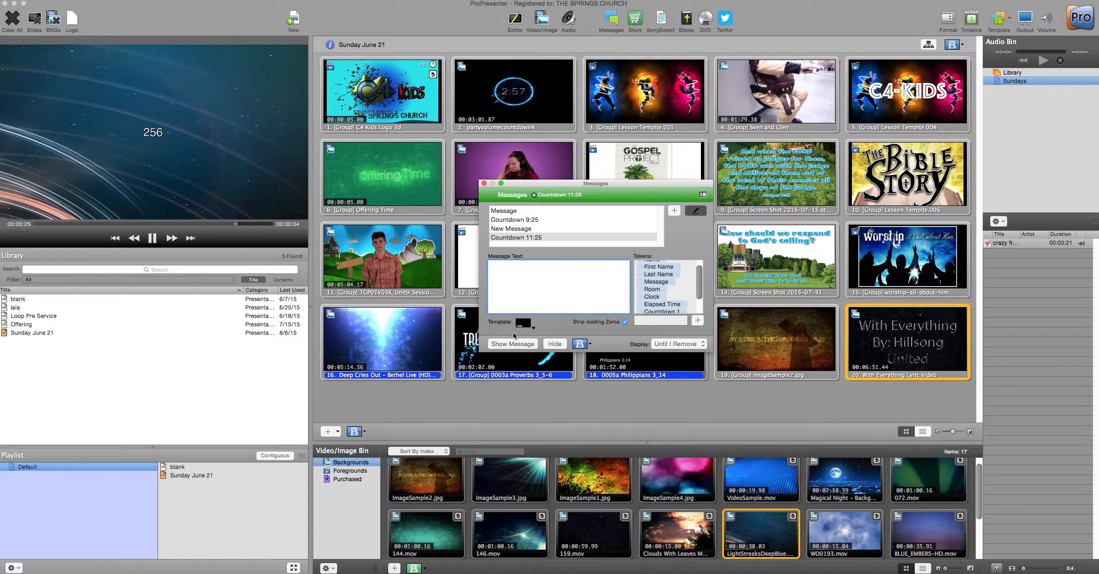
Enter 546 as the message text, show the message on the output, and hide it.
{"action": "type", "text": "46"}
{"action": "left_click", "coordinate": [504, 344]}
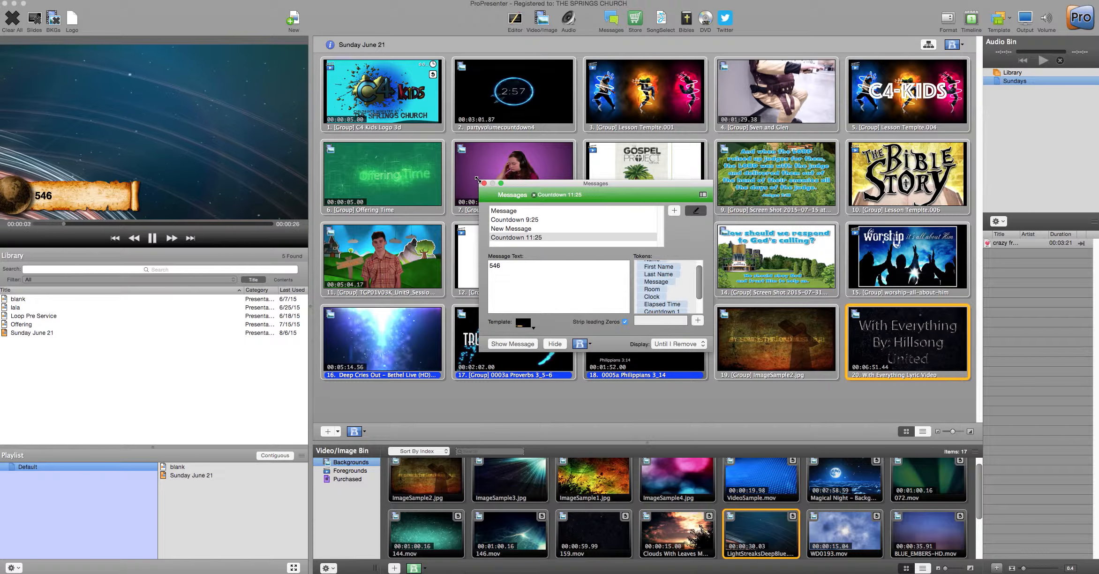
{"action": "left_click", "coordinate": [552, 345]}
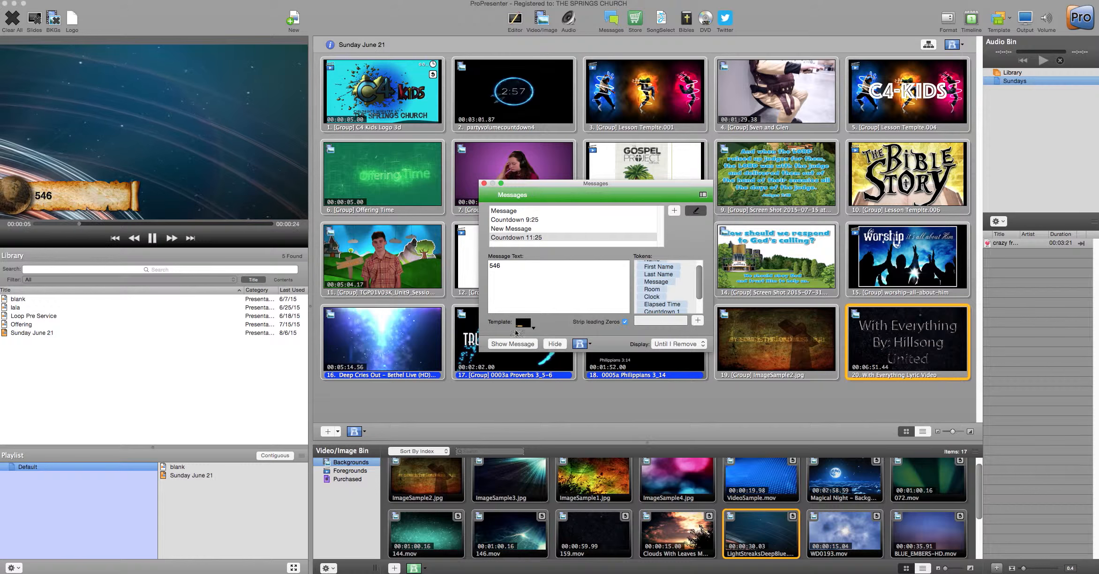
Close the Messages window, browse the Renewed Vision media store's home page, and clear everything from the output.
{"action": "left_click", "coordinate": [484, 183]}
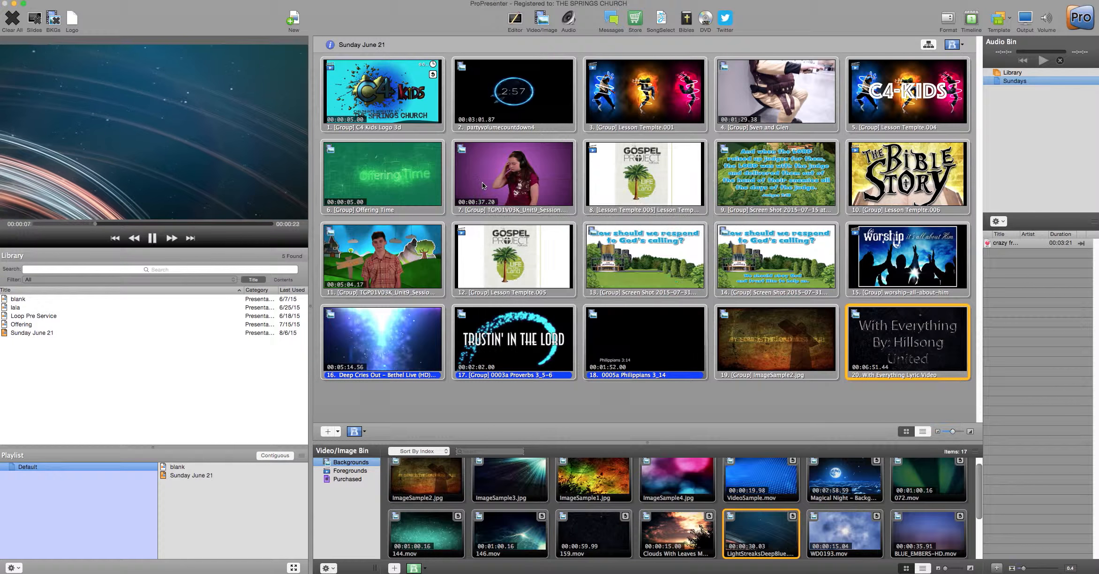
{"action": "left_click", "coordinate": [638, 25]}
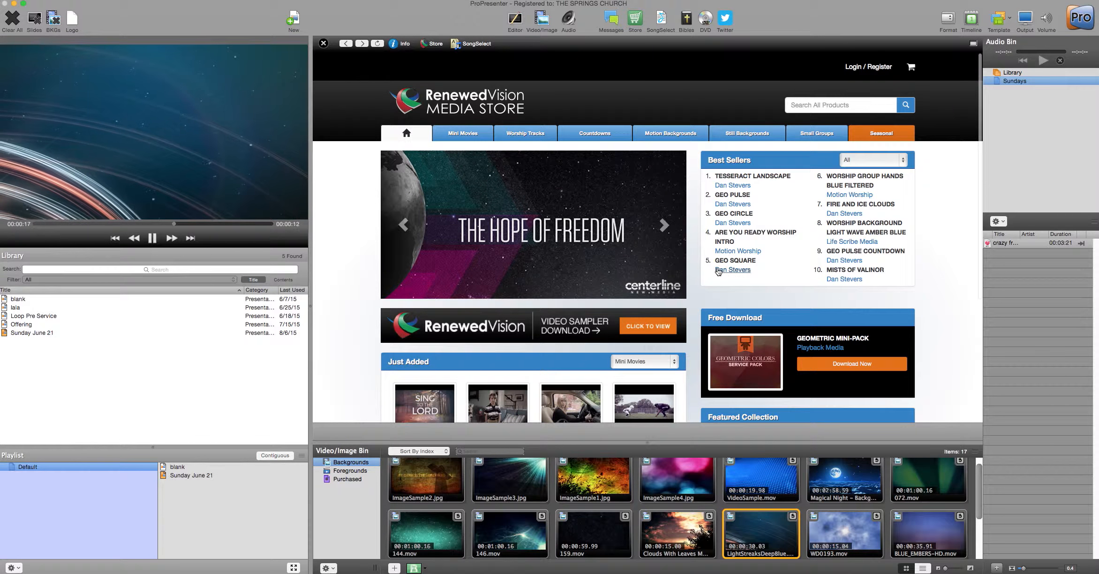
{"action": "scroll", "coordinate": [704, 290], "scroll_direction": "down", "scroll_amount": 5}
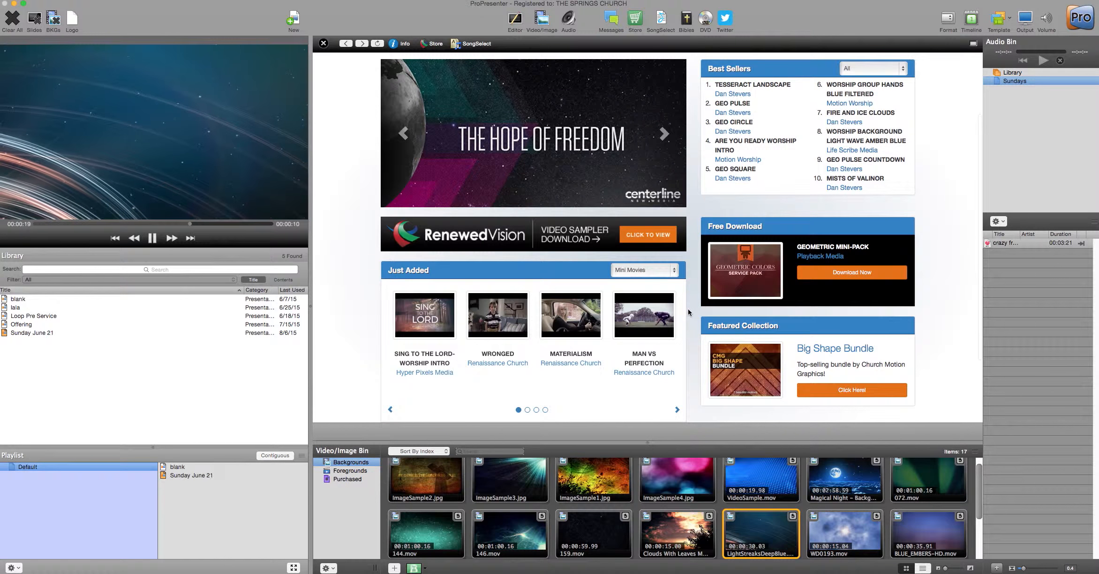
{"action": "scroll", "coordinate": [688, 311], "scroll_direction": "down", "scroll_amount": 4}
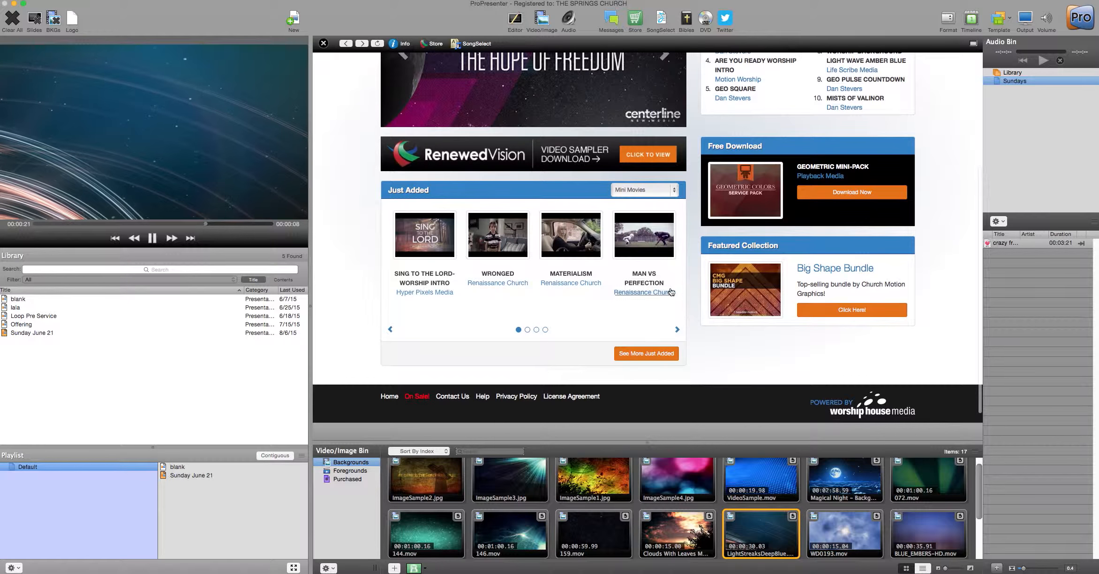
{"action": "scroll", "coordinate": [414, 274], "scroll_direction": "up", "scroll_amount": 2}
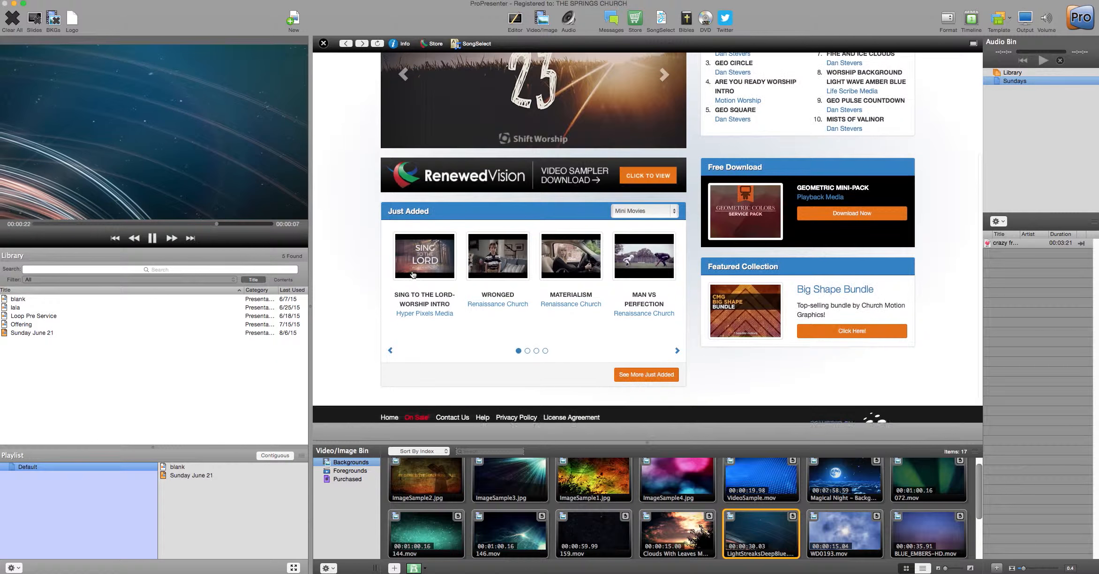
{"action": "scroll", "coordinate": [414, 274], "scroll_direction": "up", "scroll_amount": 8}
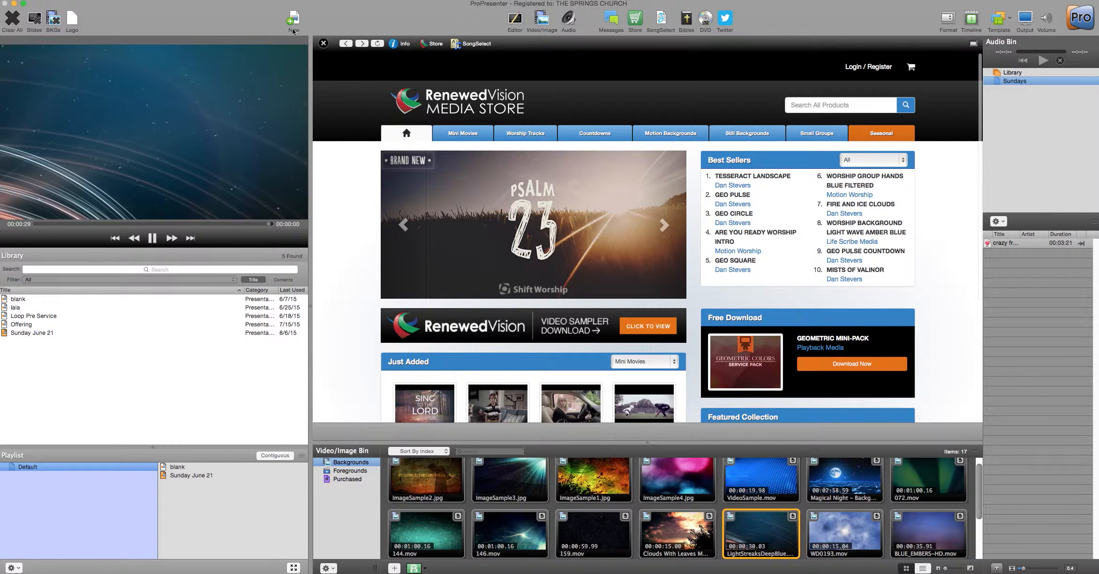
{"action": "left_click", "coordinate": [323, 43]}
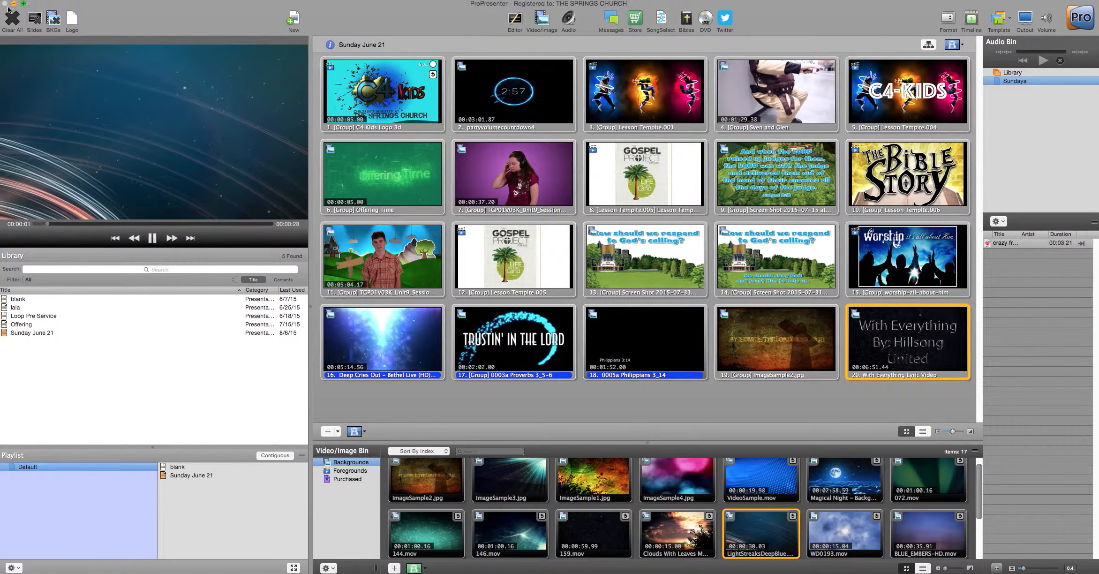
{"action": "left_click", "coordinate": [5, 22]}
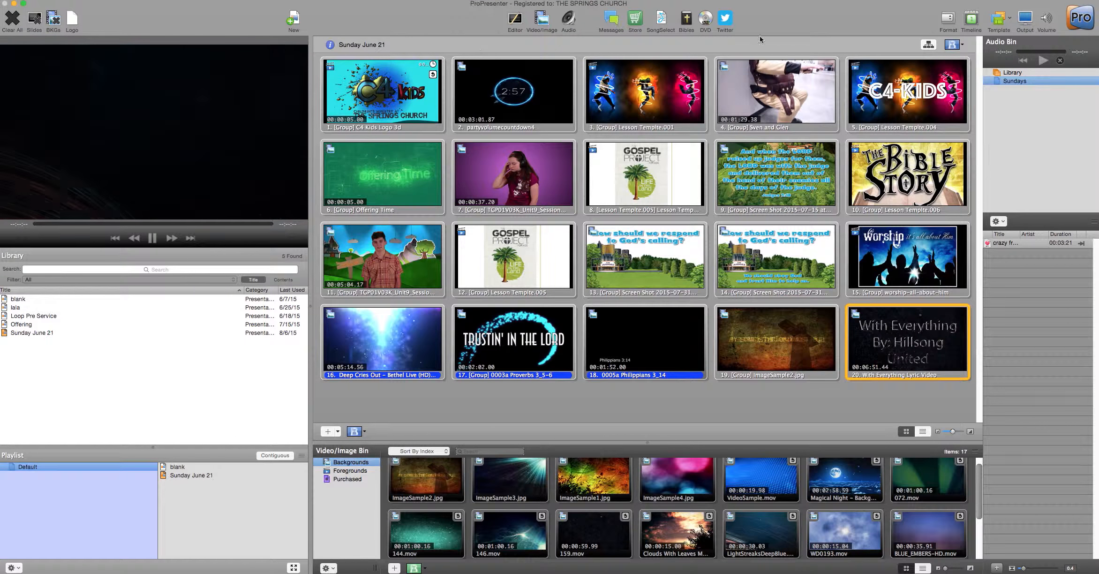
Try to search SongSelect for Matt Redman, dismissing the account connection request and closing SongSelect.
{"action": "left_click", "coordinate": [661, 18]}
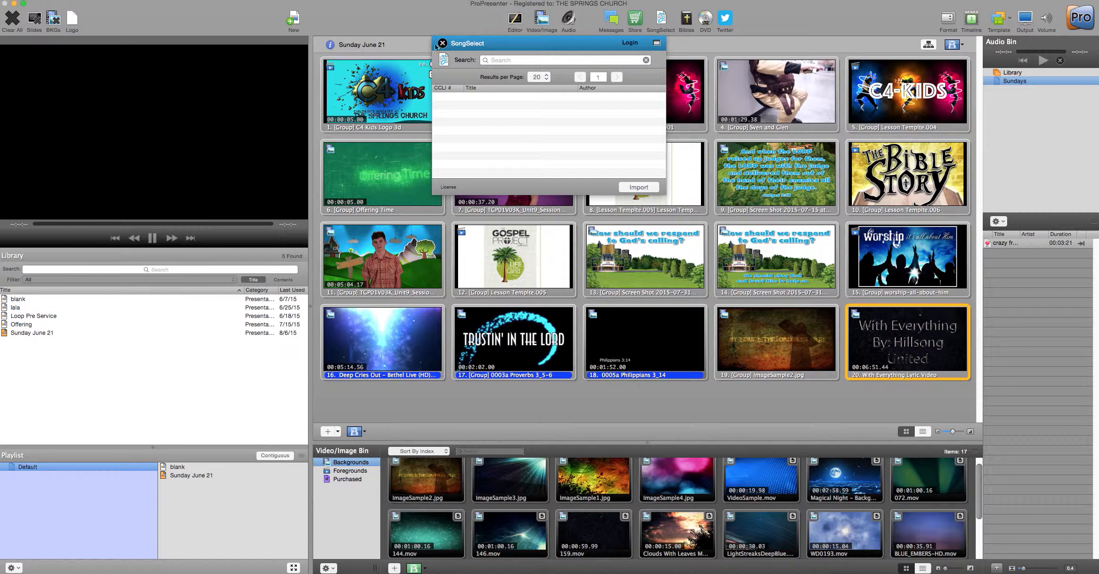
{"action": "left_click", "coordinate": [532, 63]}
{"action": "type", "text": "Matt Redman"}
{"action": "key", "text": "Return"}
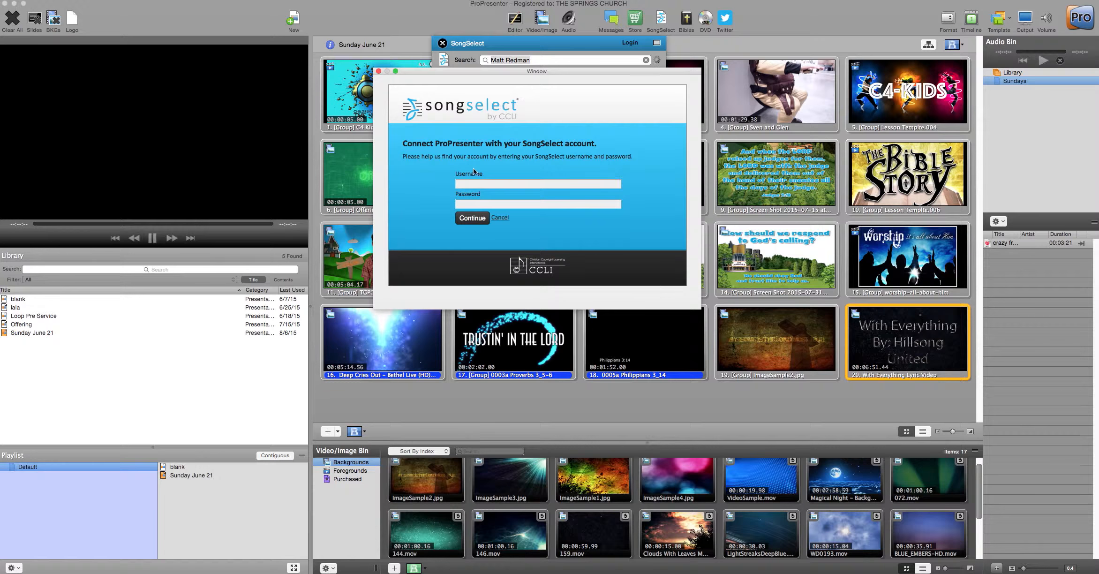
{"action": "left_click", "coordinate": [379, 72]}
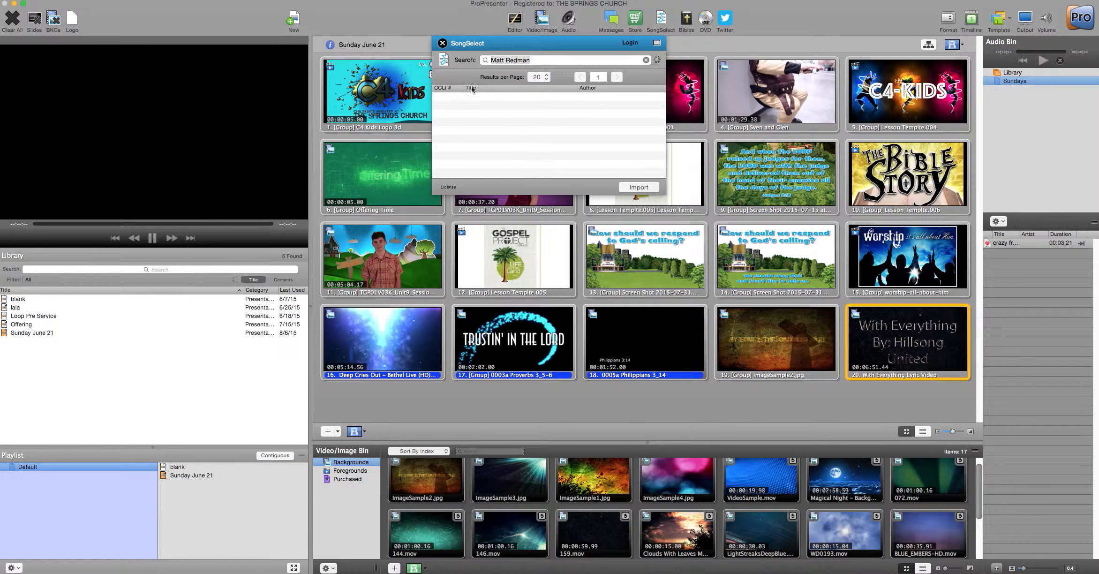
{"action": "left_click", "coordinate": [443, 44]}
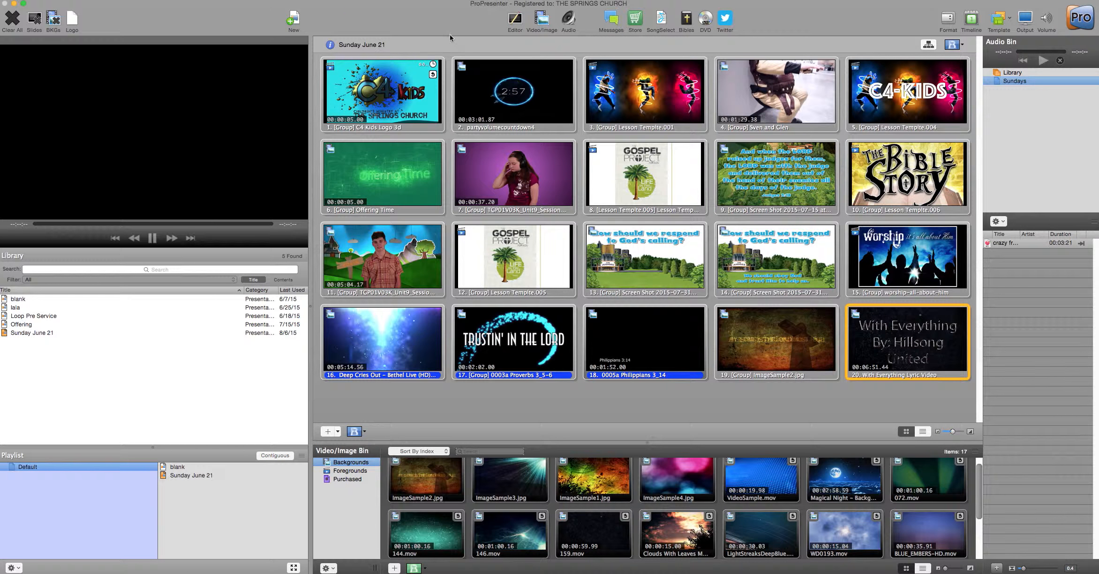
Open the Bible module and load Galatians chapter 3 in the English Standard Version.
{"action": "left_click", "coordinate": [686, 19]}
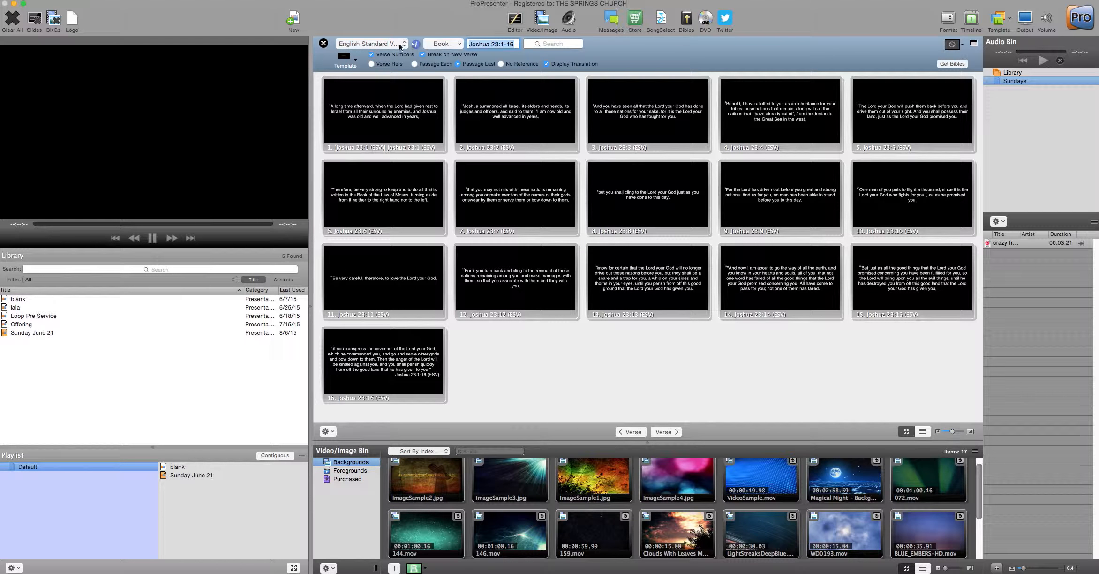
{"action": "left_click", "coordinate": [446, 45]}
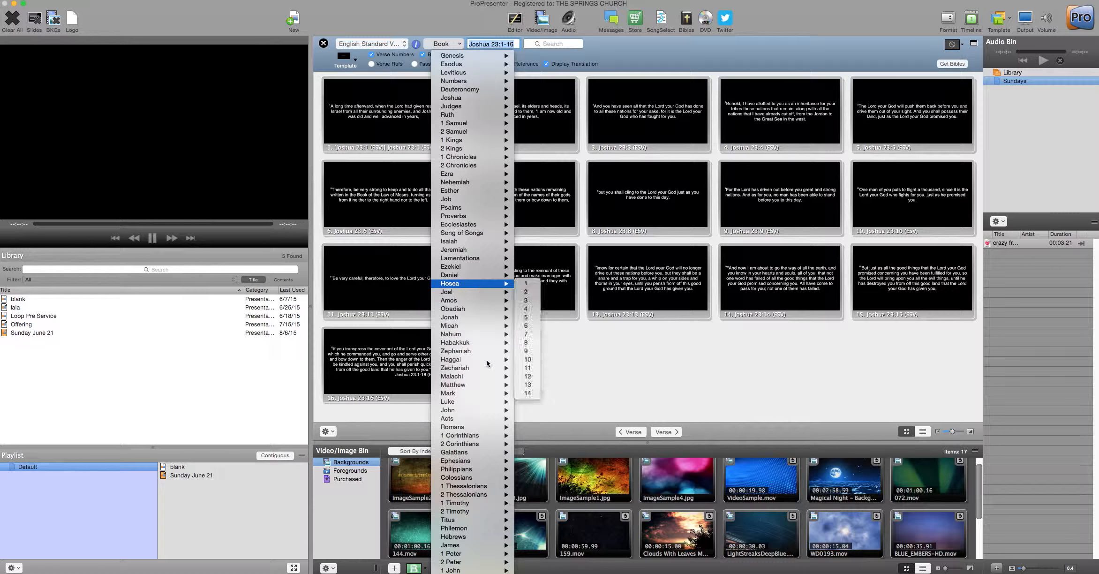
{"action": "mouse_move", "coordinate": [483, 453]}
{"action": "left_click", "coordinate": [534, 470]}
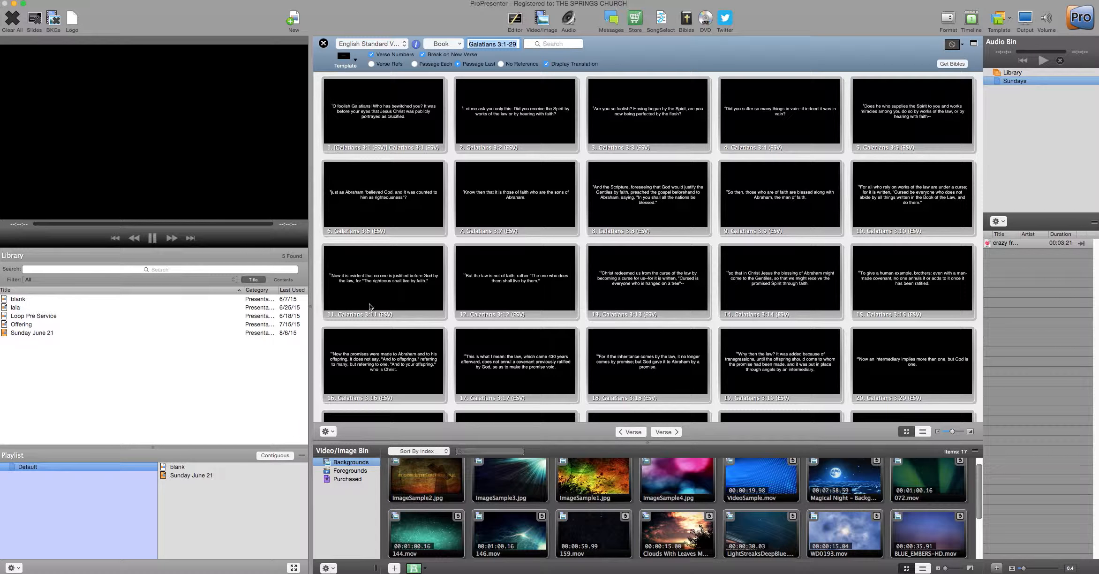
Try to move the Galatians 3:16 slide out to the library, and show that verse on the output.
{"action": "left_click_drag", "start_coordinate": [387, 361], "coordinate": [134, 372]}
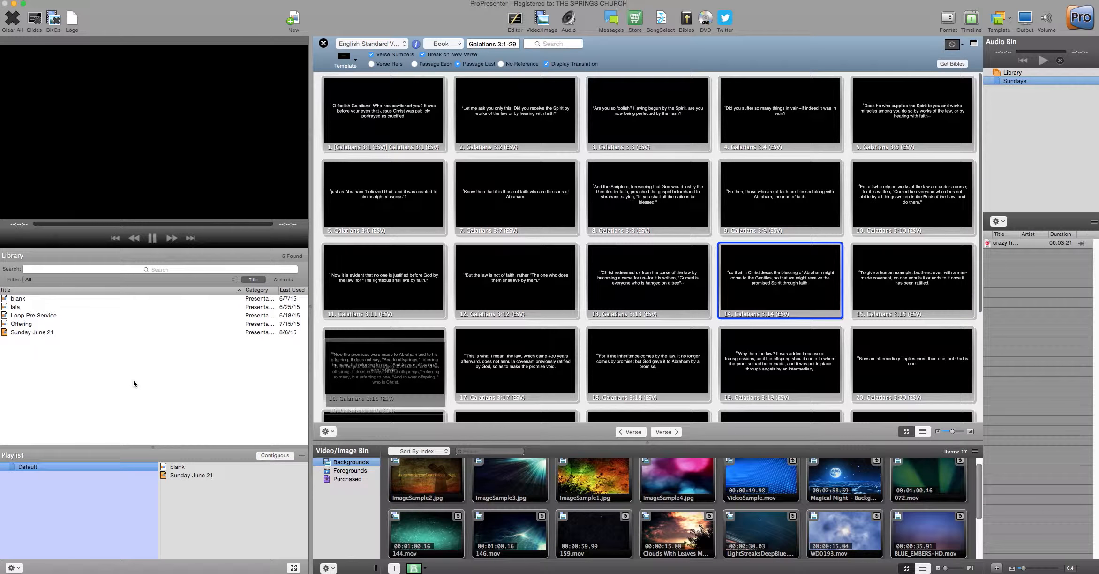
{"action": "left_click", "coordinate": [381, 372]}
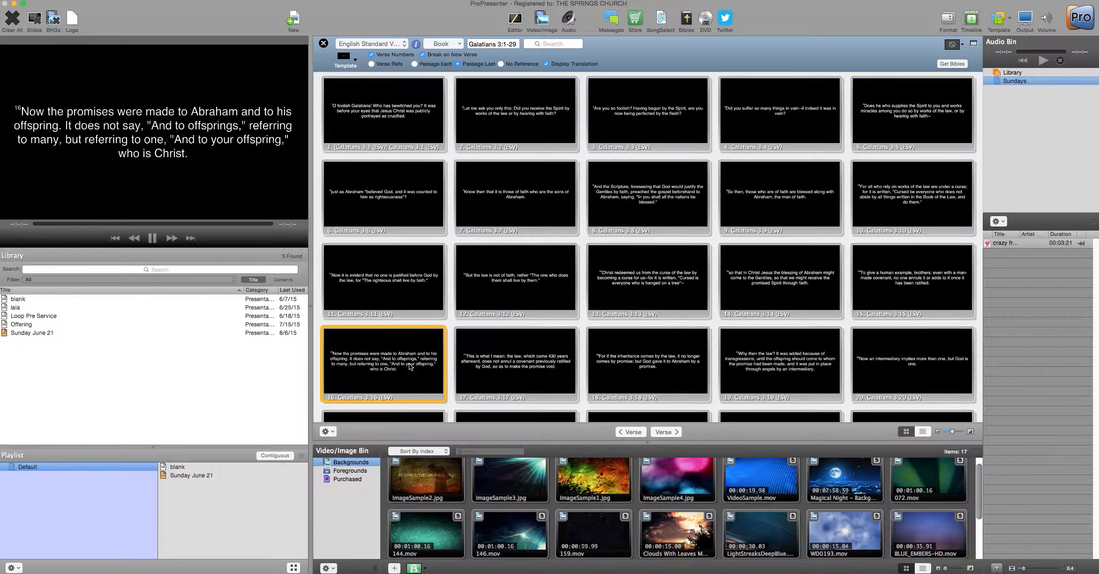
{"action": "left_click_drag", "start_coordinate": [400, 375], "coordinate": [342, 375]}
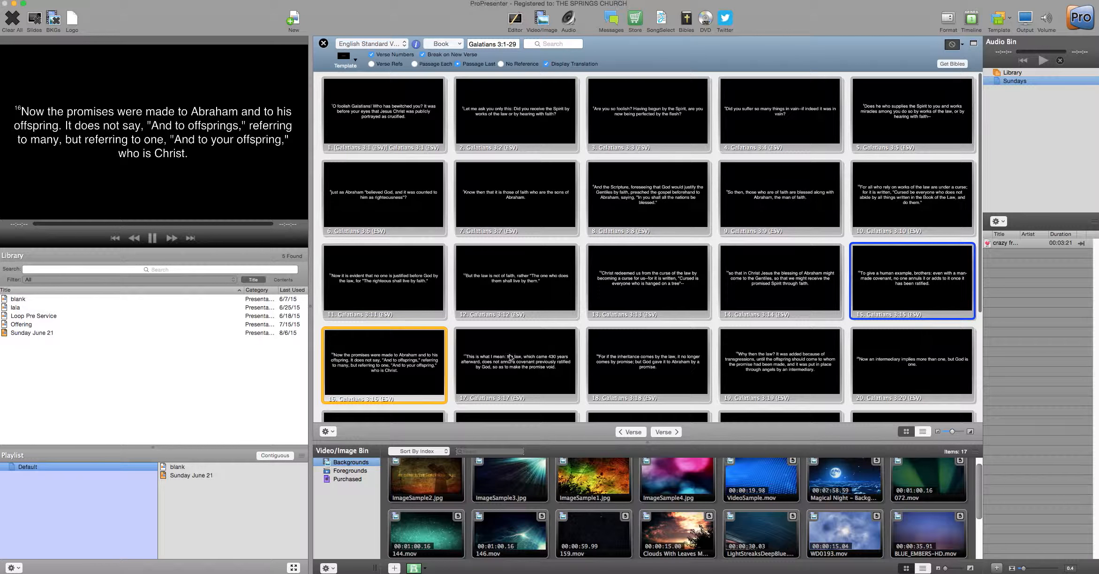
Show Galatians 3:17 through 3:20 in sequence on the output, close the Bible module, and clear the output.
{"action": "left_click", "coordinate": [527, 383]}
{"action": "key", "text": "Right"}
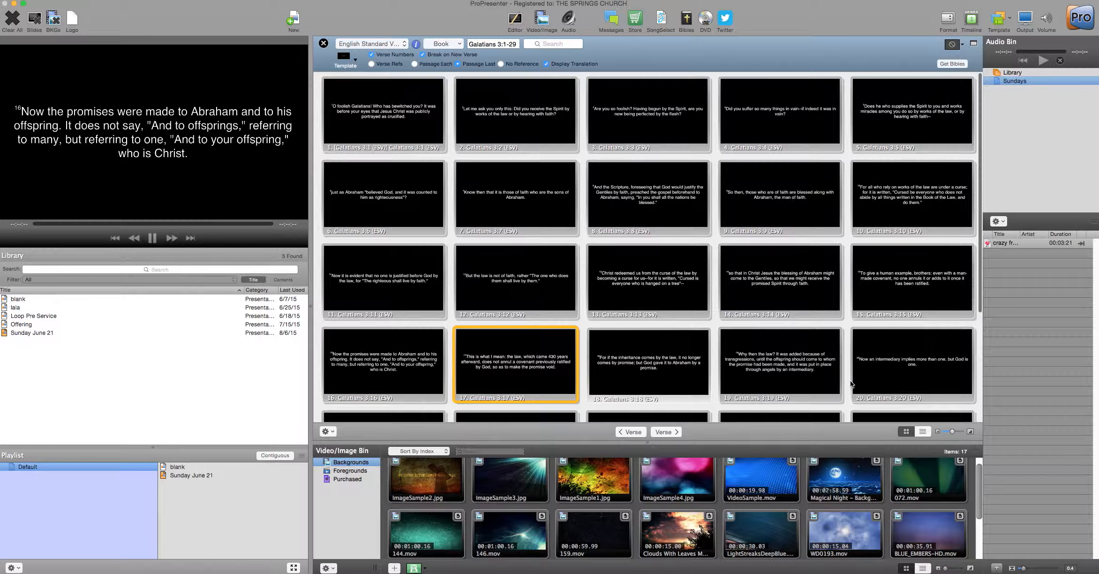
{"action": "key", "text": "Right"}
{"action": "key", "text": "Right"}
{"action": "left_click", "coordinate": [323, 44]}
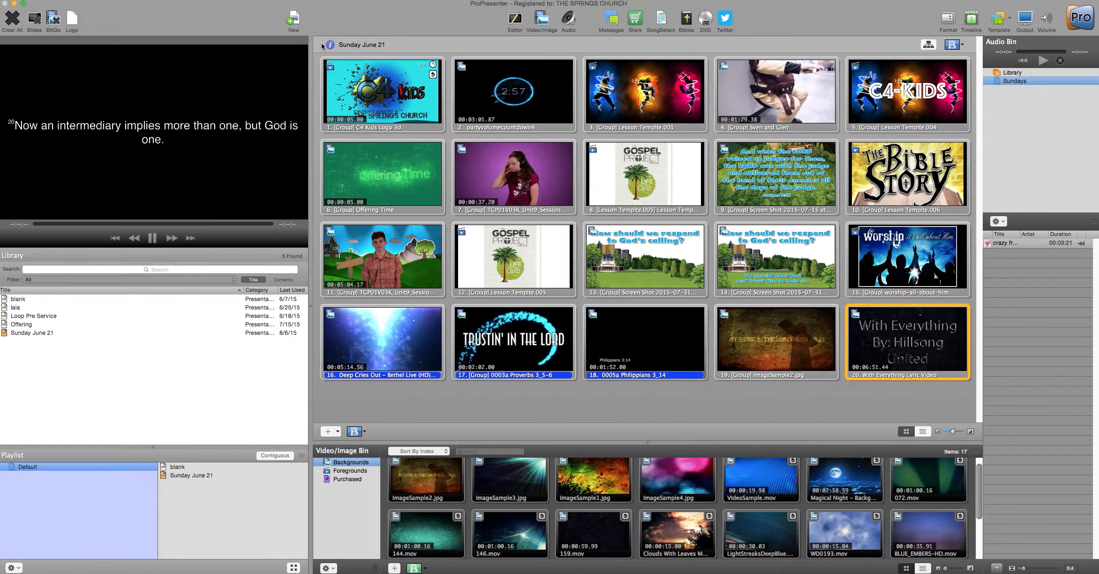
{"action": "left_click", "coordinate": [9, 18]}
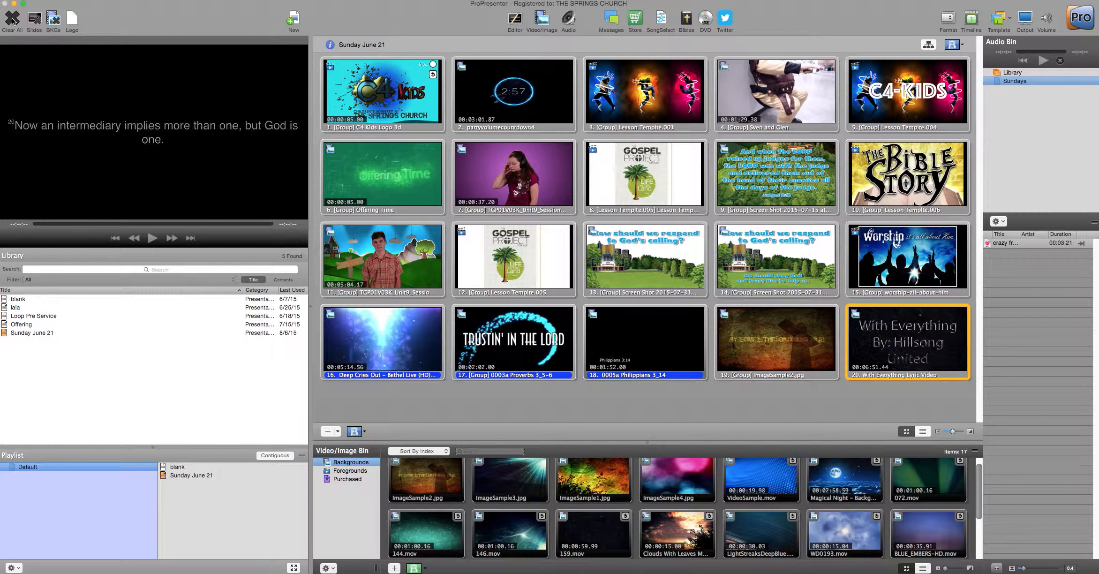
Open the DVD player, move its window higher to view its controls, and close it.
{"action": "left_click", "coordinate": [705, 18]}
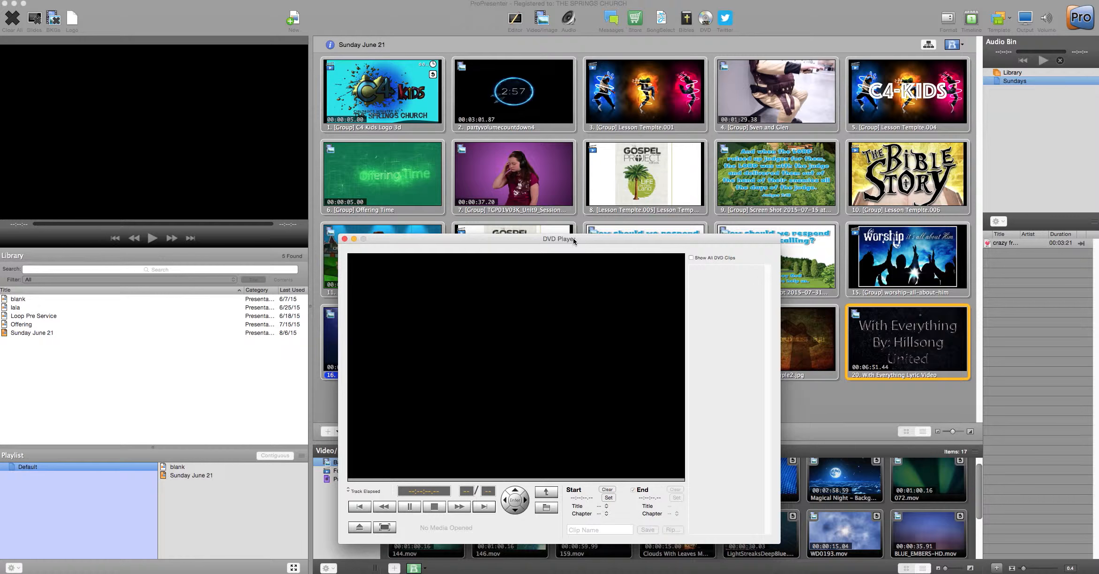
{"action": "left_click_drag", "start_coordinate": [575, 239], "coordinate": [599, 127]}
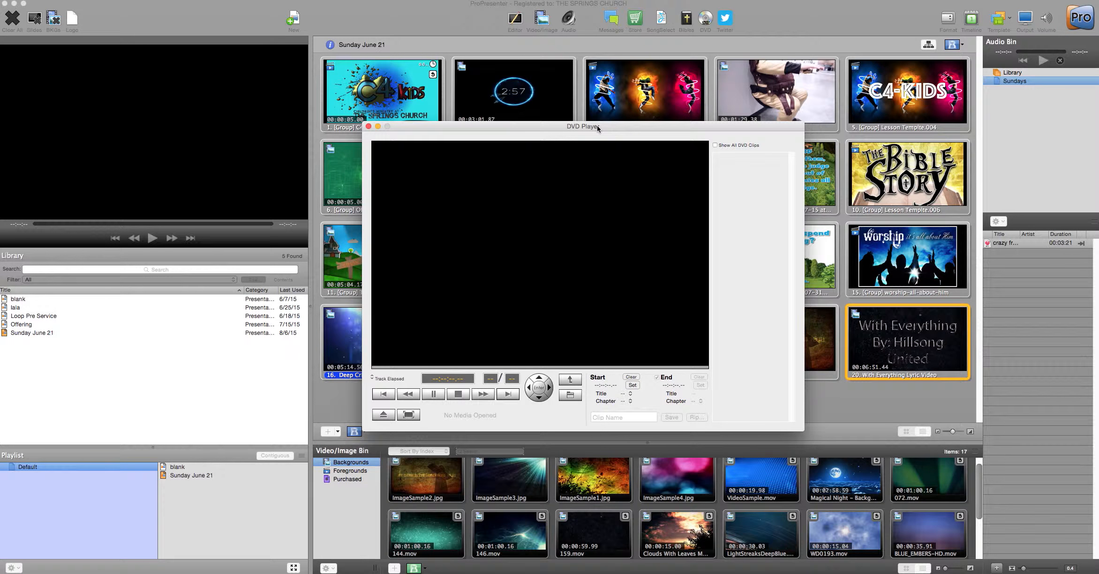
{"action": "left_click", "coordinate": [369, 127]}
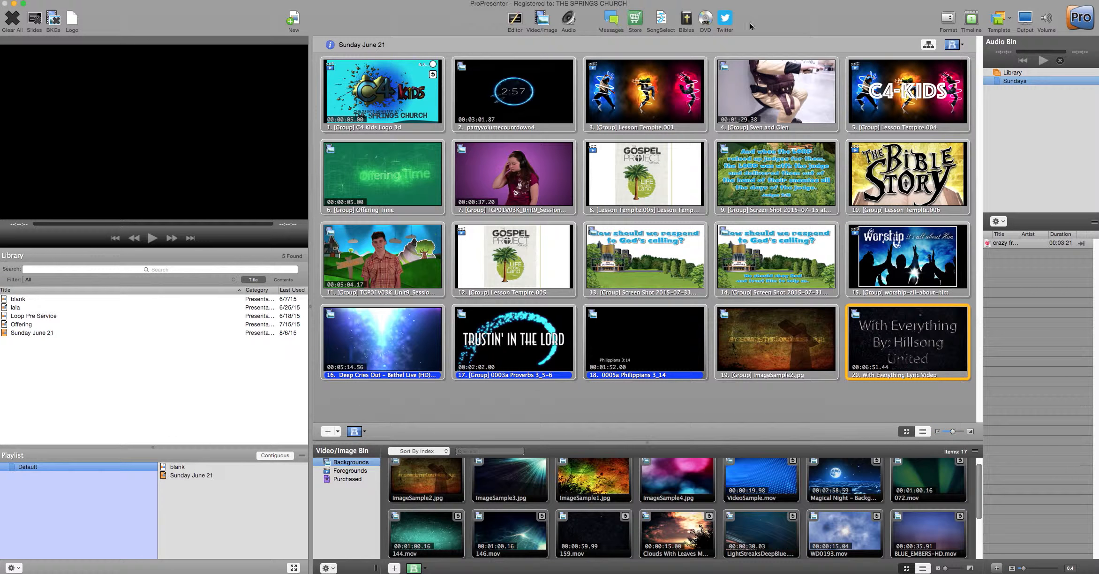
Open the Twitter module, authorize ProPresenter to use the account, and close the module.
{"action": "left_click", "coordinate": [733, 23]}
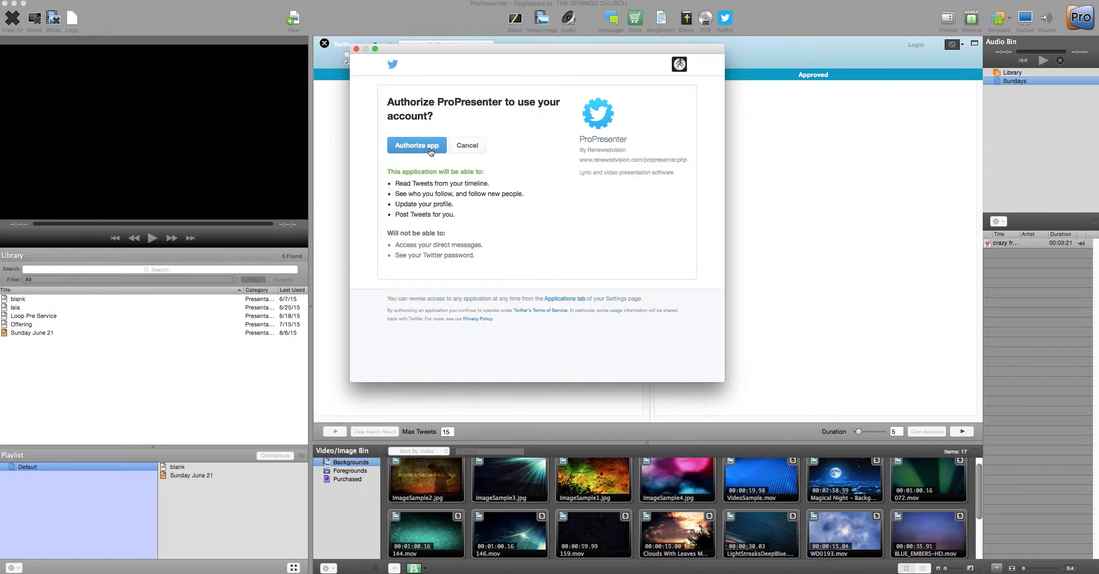
{"action": "left_click", "coordinate": [476, 137]}
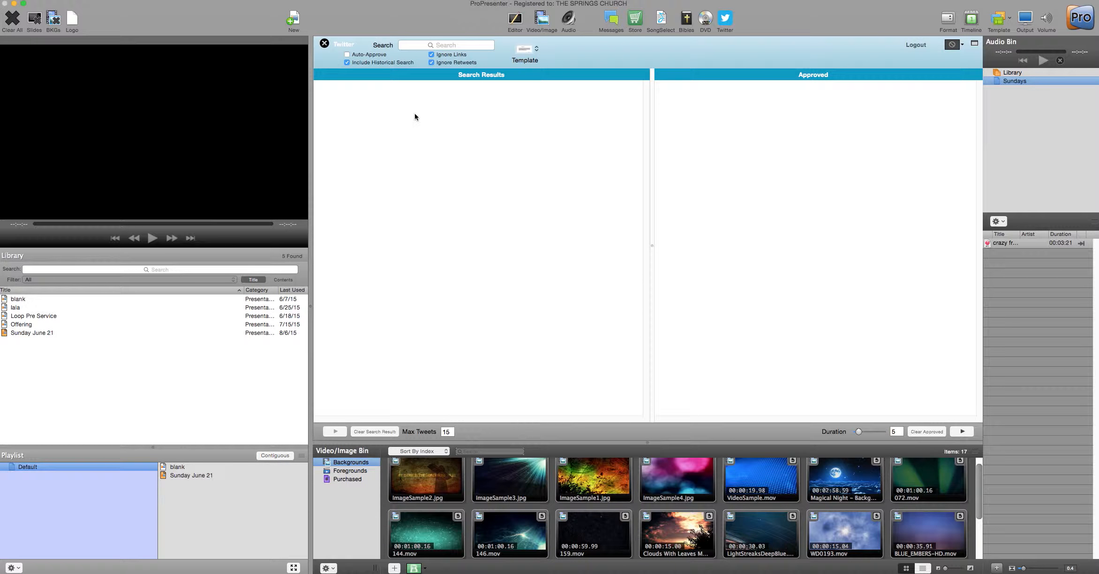
{"action": "left_click", "coordinate": [324, 43]}
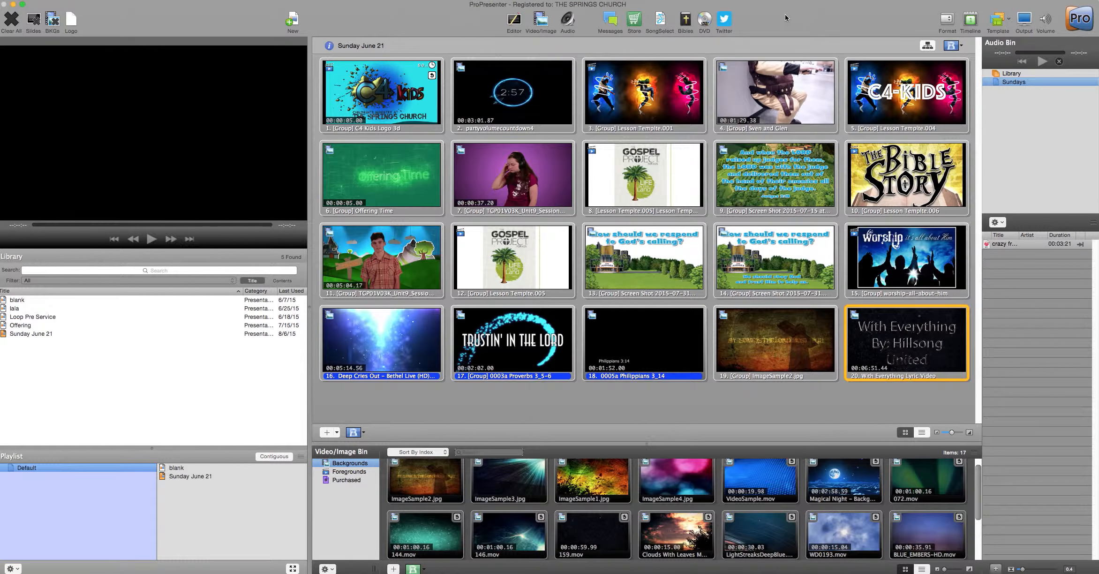
{"action": "left_click", "coordinate": [1024, 20]}
{"action": "left_click", "coordinate": [1026, 20]}
{"action": "left_click", "coordinate": [1046, 21]}
{"action": "left_click", "coordinate": [1064, 10]}
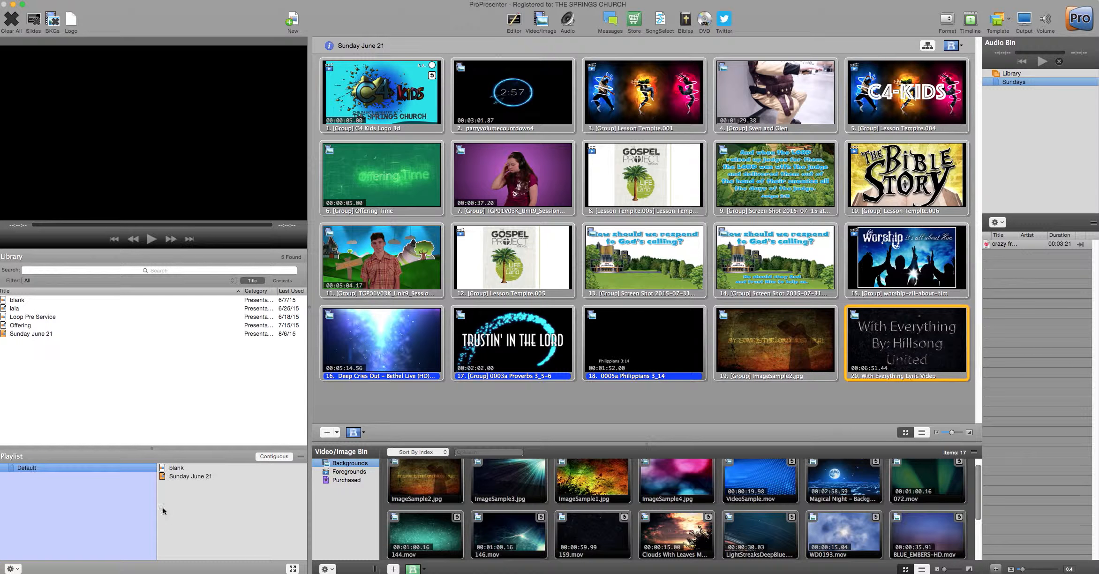